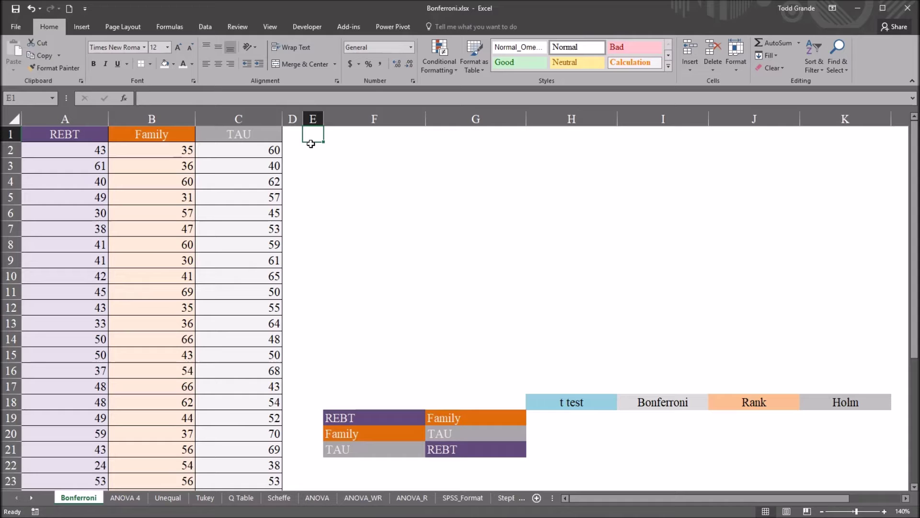
Examine the three treatment group columns REBT, Family and TAU and their headings
left_click(95, 136)
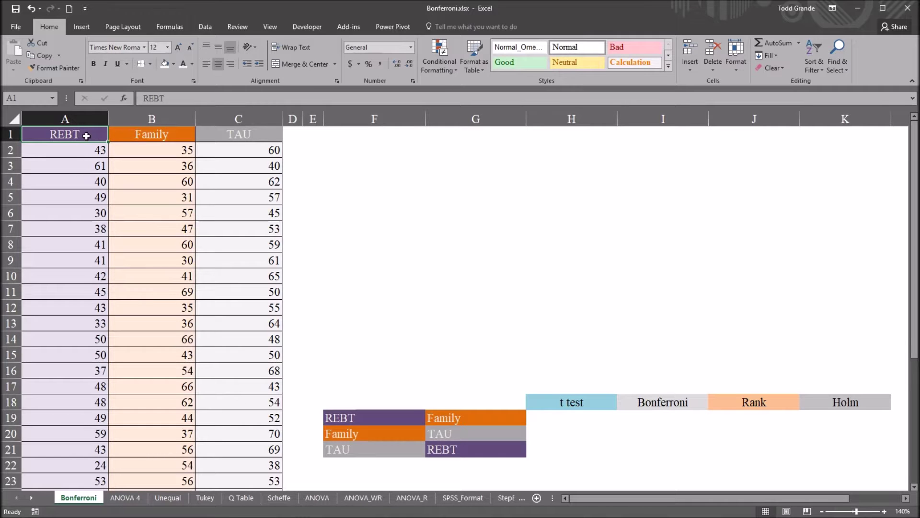
left_click(133, 135)
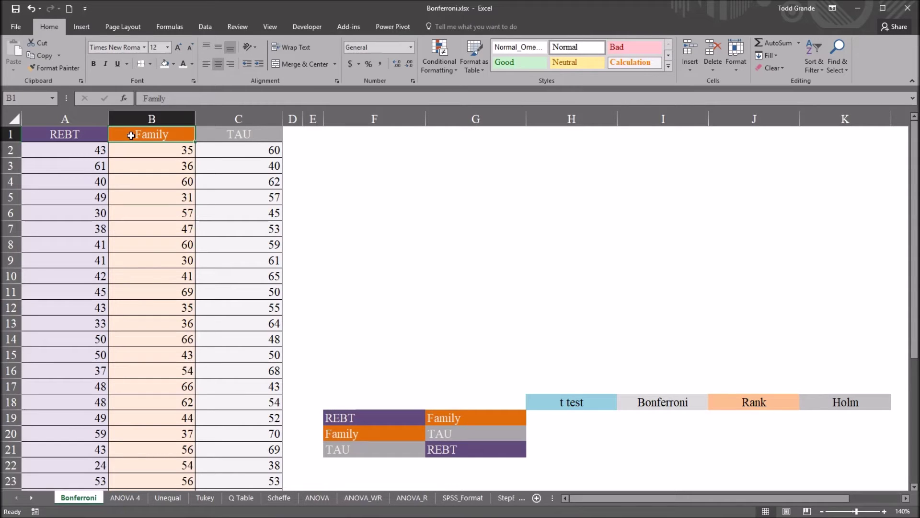
left_click(224, 137)
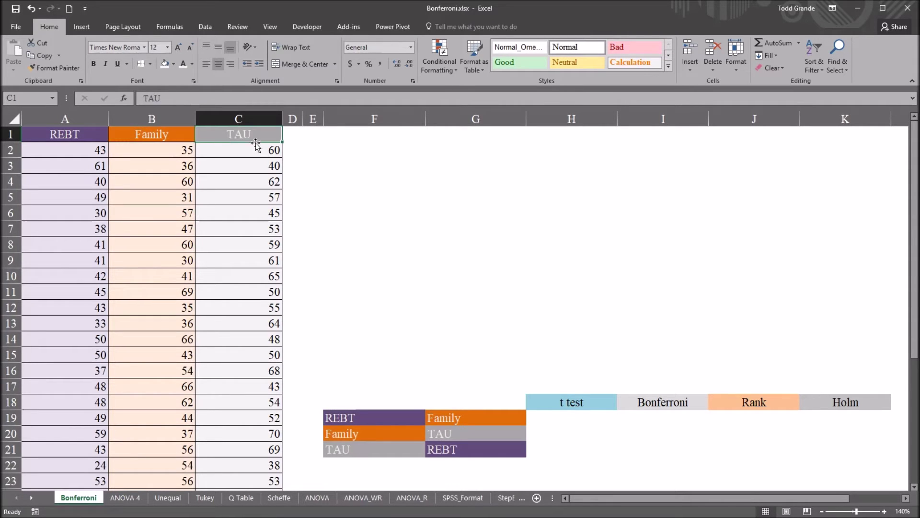
left_click(309, 135)
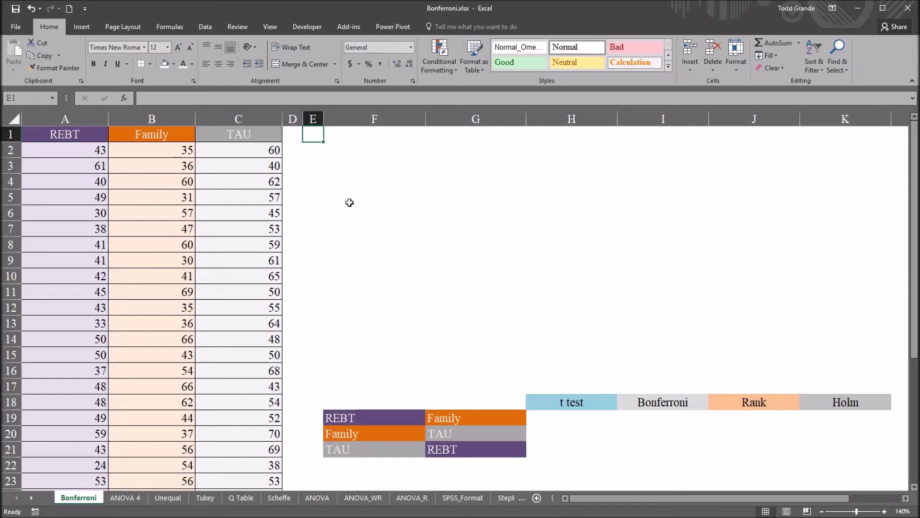
left_click(69, 118)
left_click(137, 116)
left_click(235, 118)
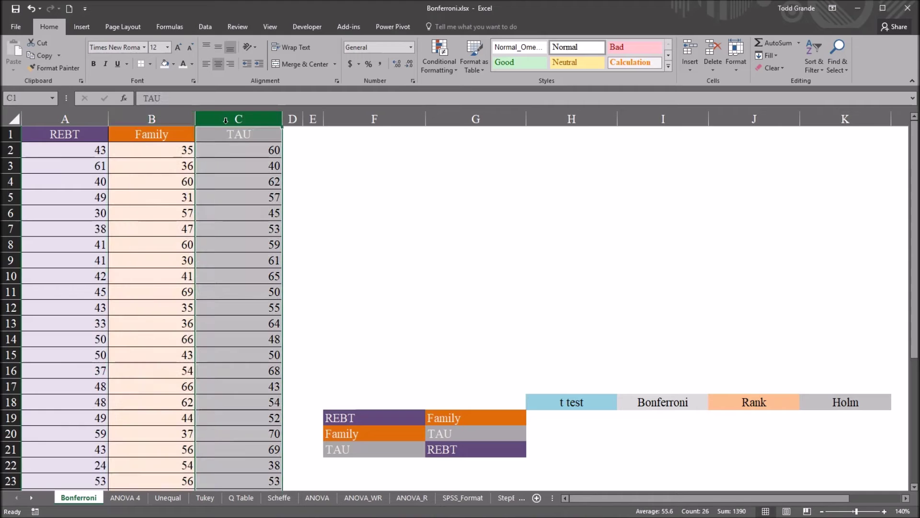
left_click(80, 135)
left_click(189, 133)
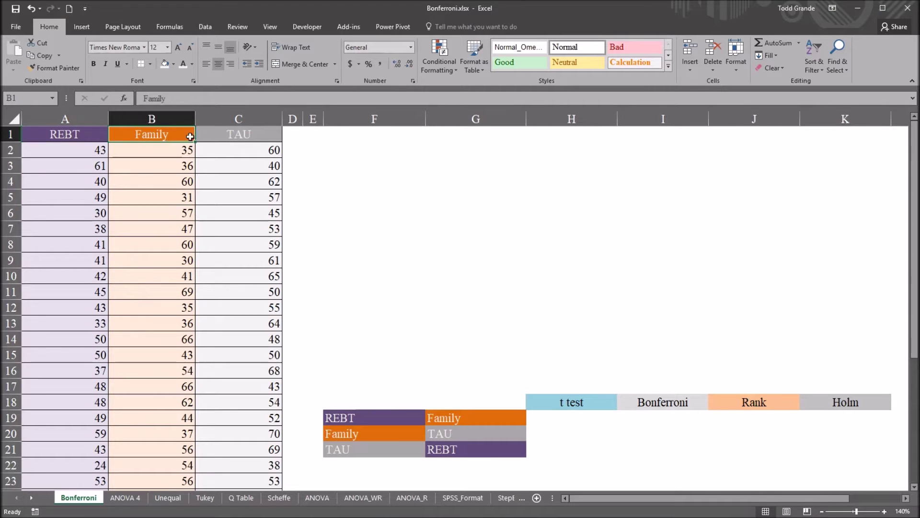
left_click(232, 131)
Review the REBT scores in A2:A28 alongside the Family and TAU data columns
left_click_drag(78, 146, 88, 463)
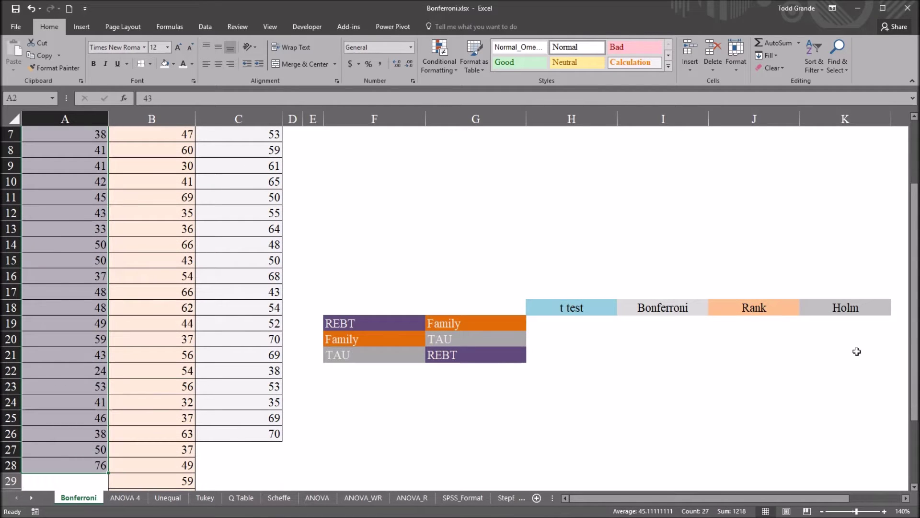
left_click_drag(914, 345, 914, 279)
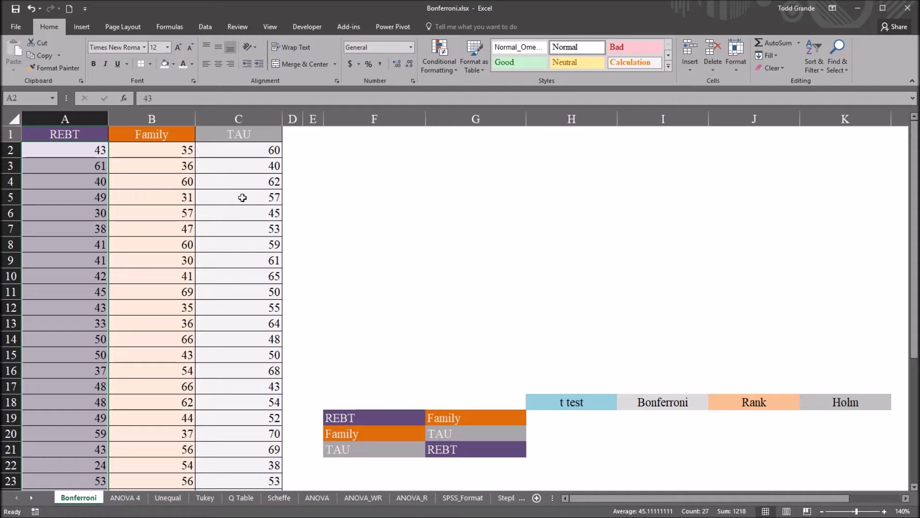
left_click(147, 153)
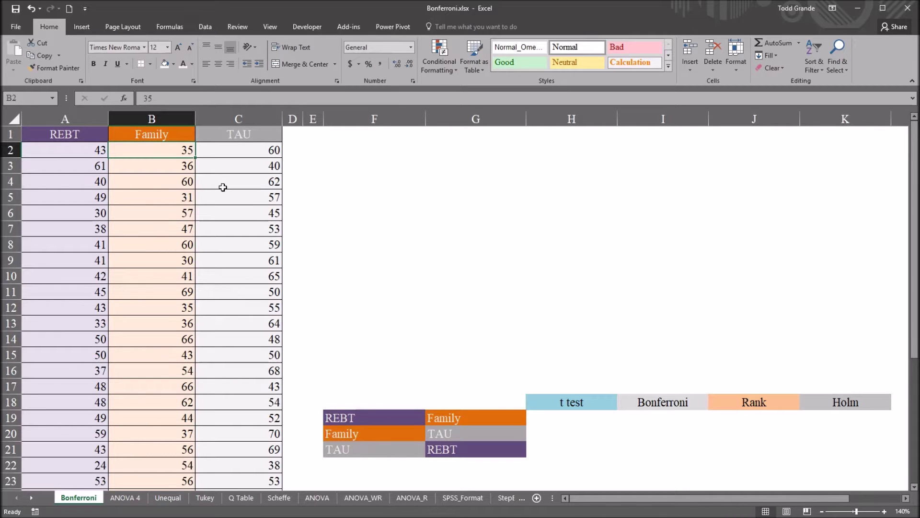
left_click(71, 134)
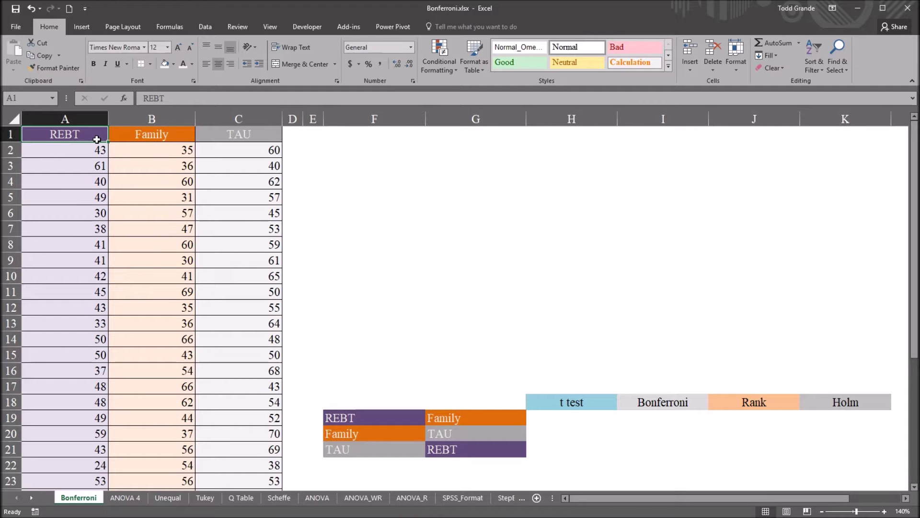
left_click(162, 135)
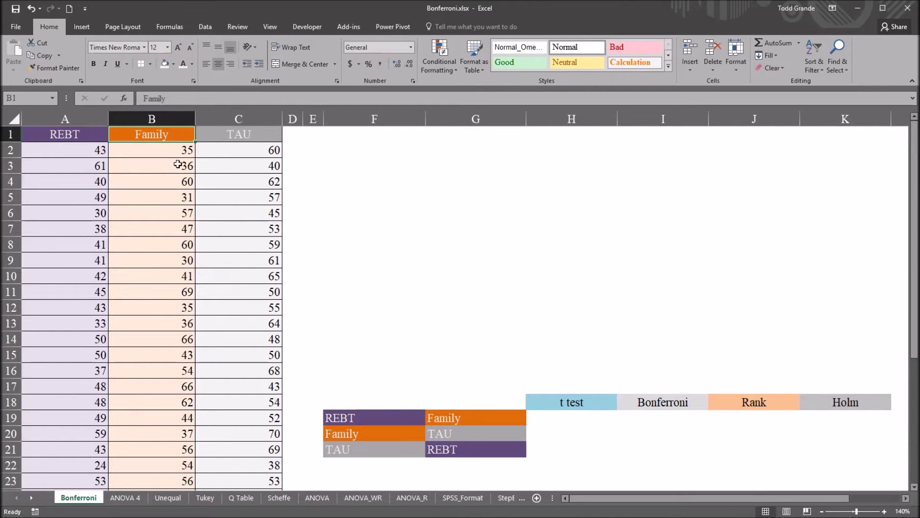
left_click(237, 135)
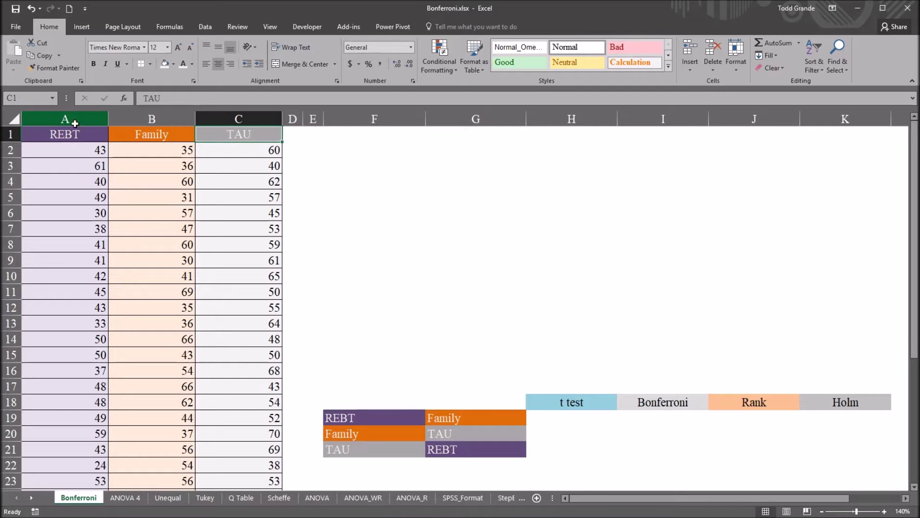
left_click_drag(77, 120, 120, 111)
left_click(127, 113)
left_click(207, 118)
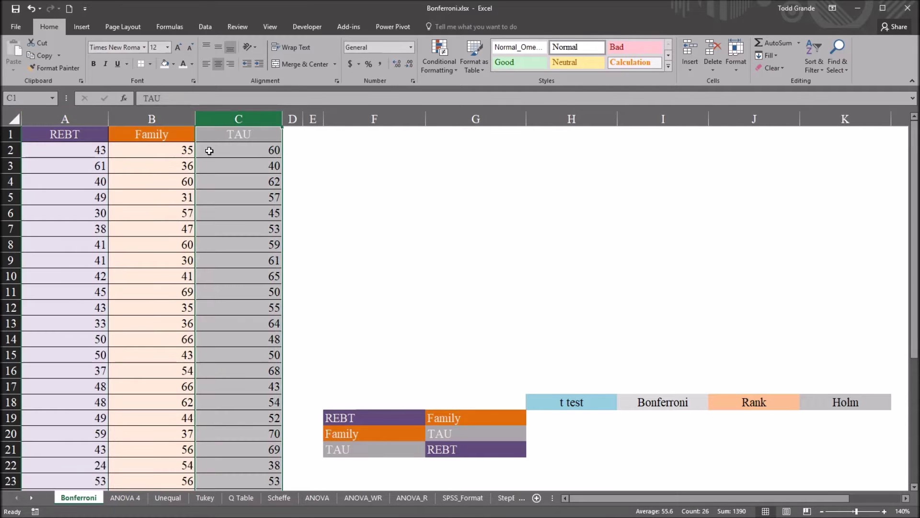
left_click(209, 151)
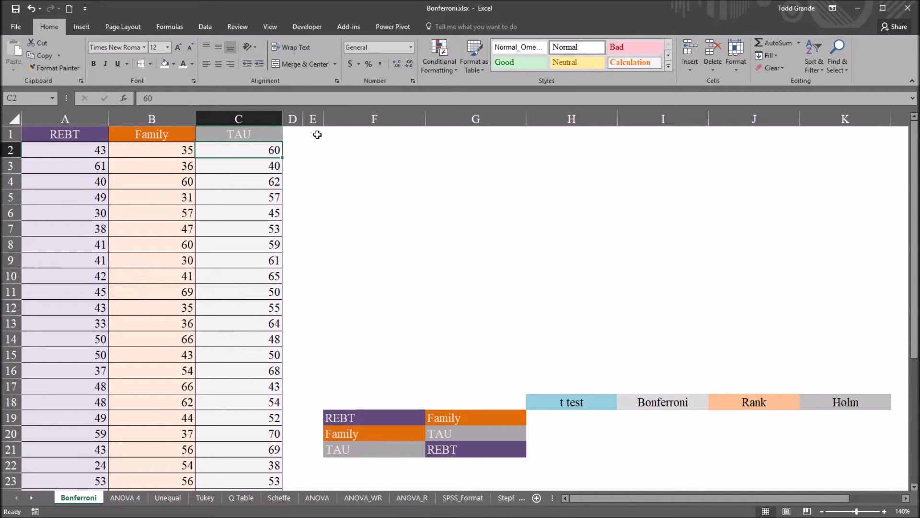
Start the Anova: Single Factor tool from the Data Analysis tools
left_click(315, 135)
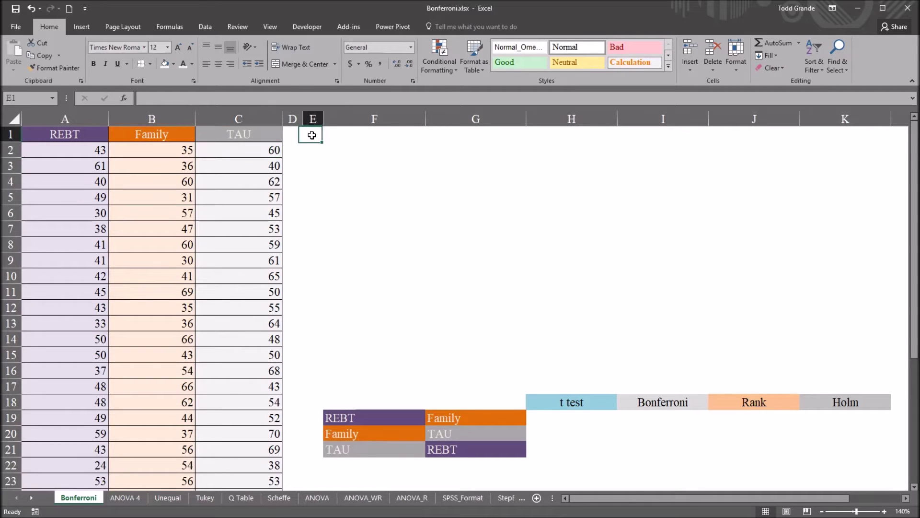
left_click(203, 27)
left_click(857, 43)
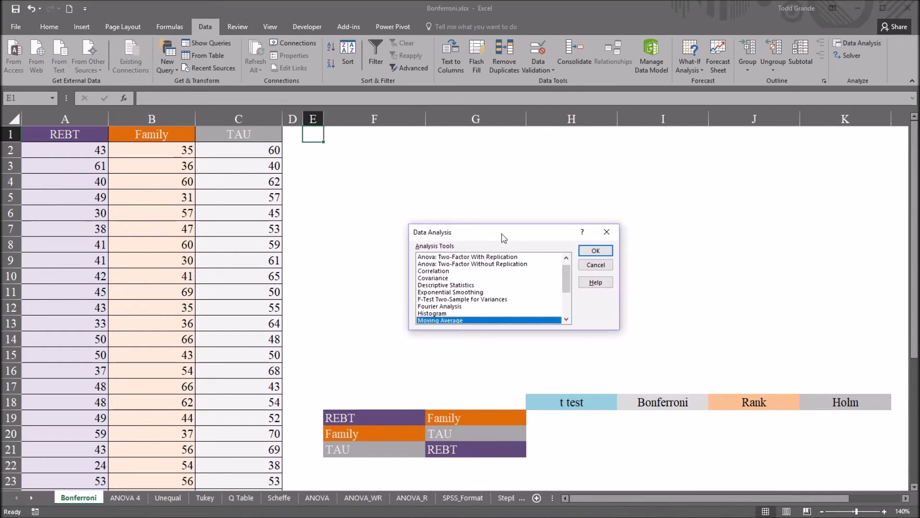
left_click_drag(503, 238, 483, 238)
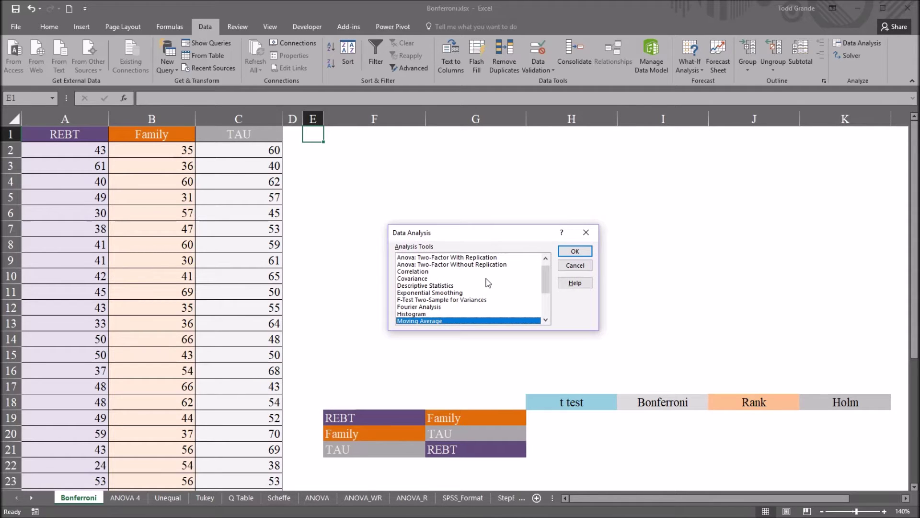
left_click_drag(546, 287, 548, 279)
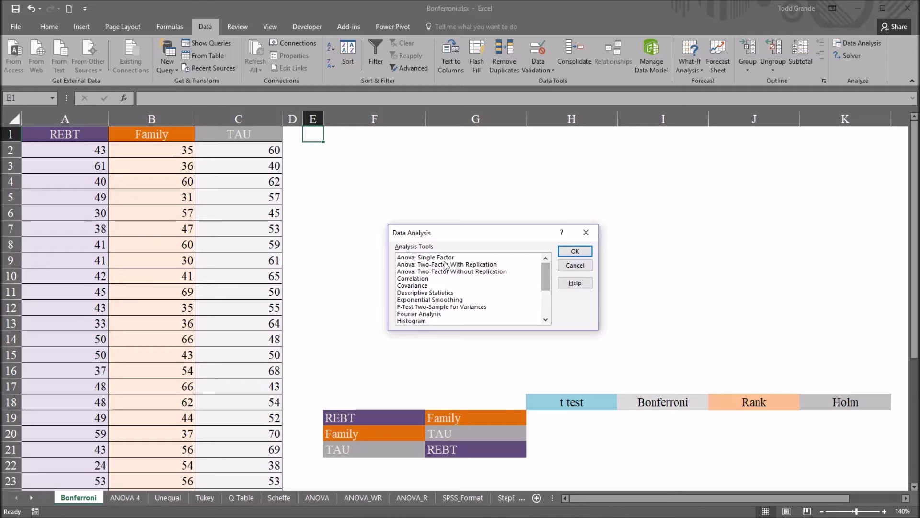
left_click(426, 258)
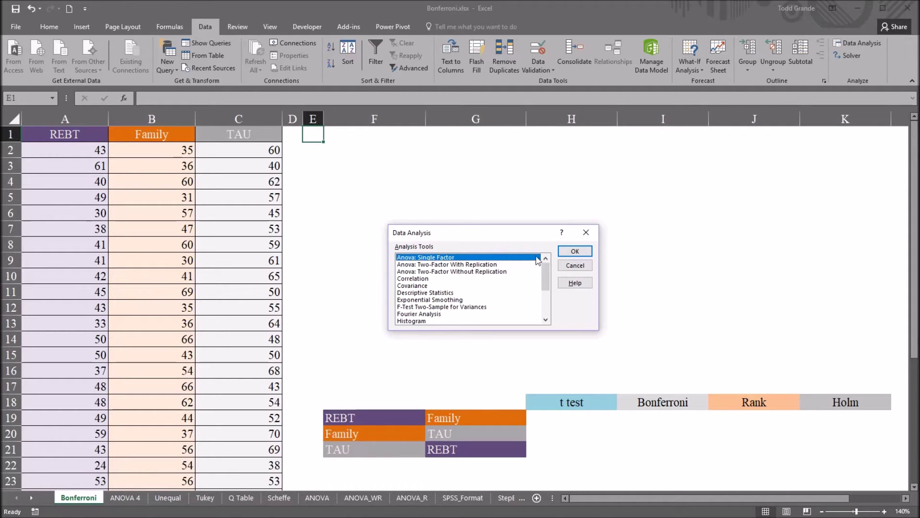
left_click(569, 251)
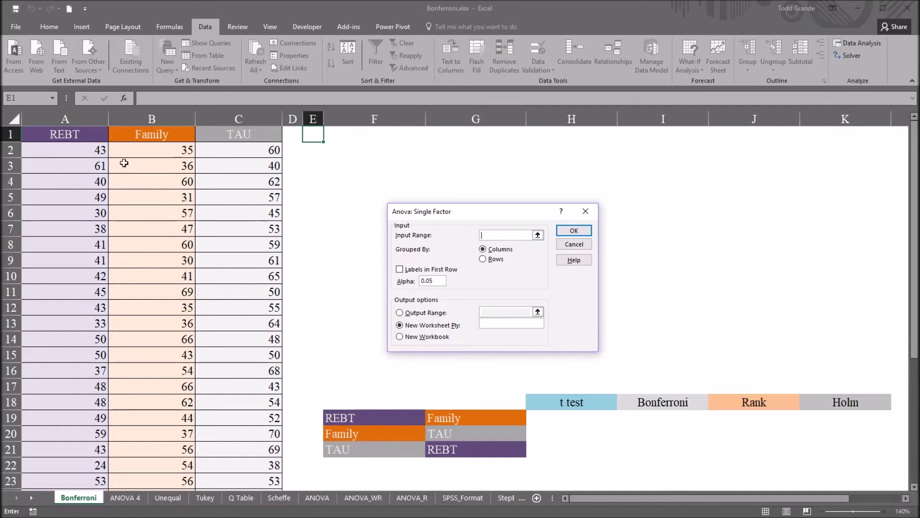
Set the ANOVA input range to $A$1:$C$31 with labels in the first row, keeping alpha at 0.05
left_click_drag(71, 135, 240, 468)
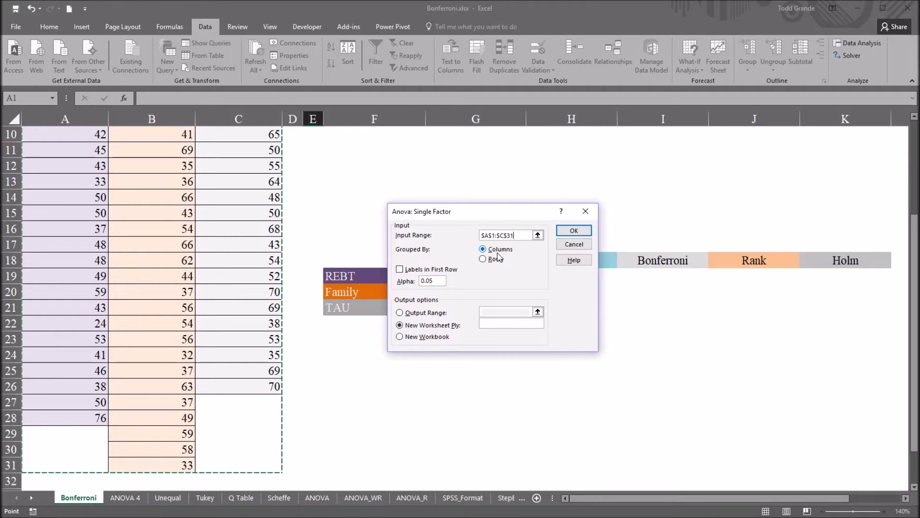
left_click(401, 270)
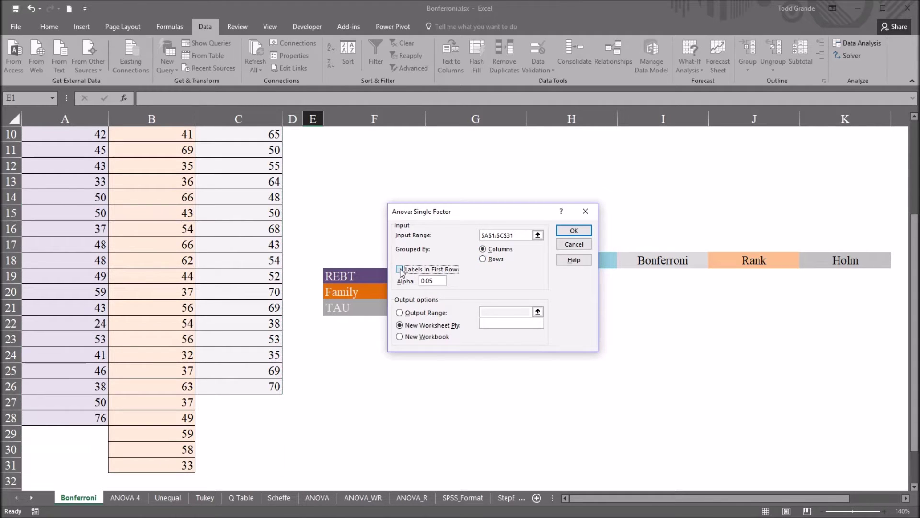
left_click_drag(437, 282, 421, 285)
left_click(438, 281)
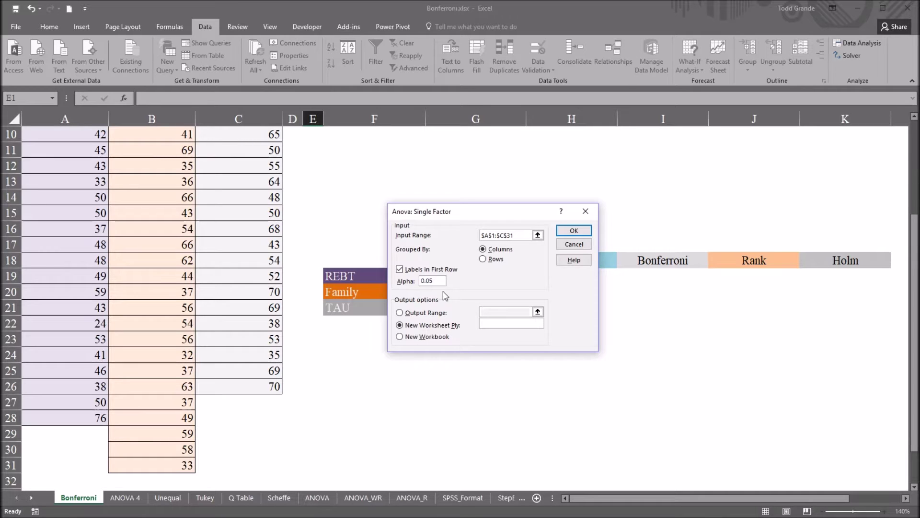
Send the ANOVA output to cell F2 of the current sheet and run the analysis
left_click(400, 312)
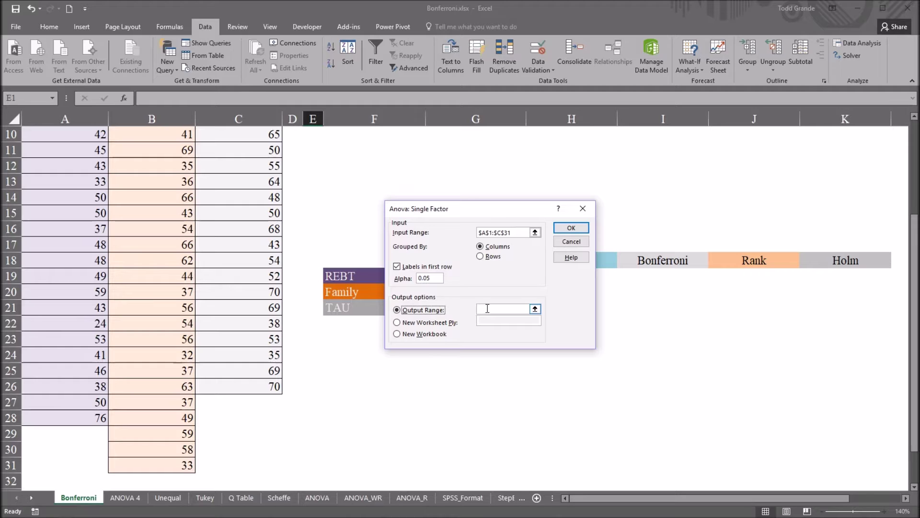
left_click_drag(915, 259, 914, 163)
left_click(360, 149)
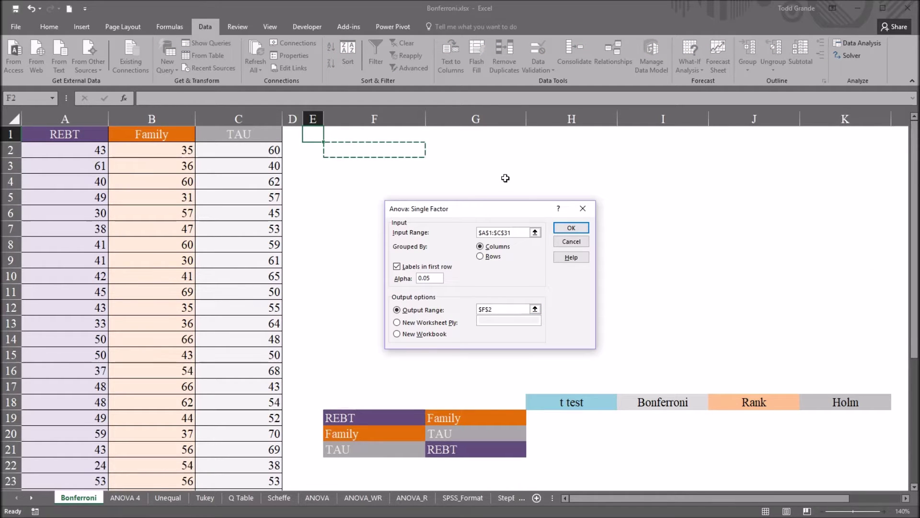
left_click(570, 229)
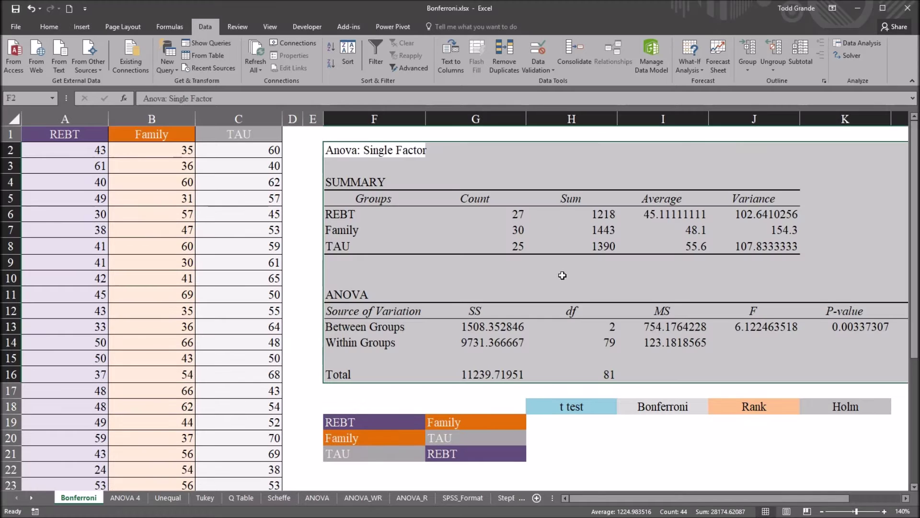
Examine the SUMMARY table's count, sum, average and variance for the REBT, Family and TAU groups
left_click(414, 230)
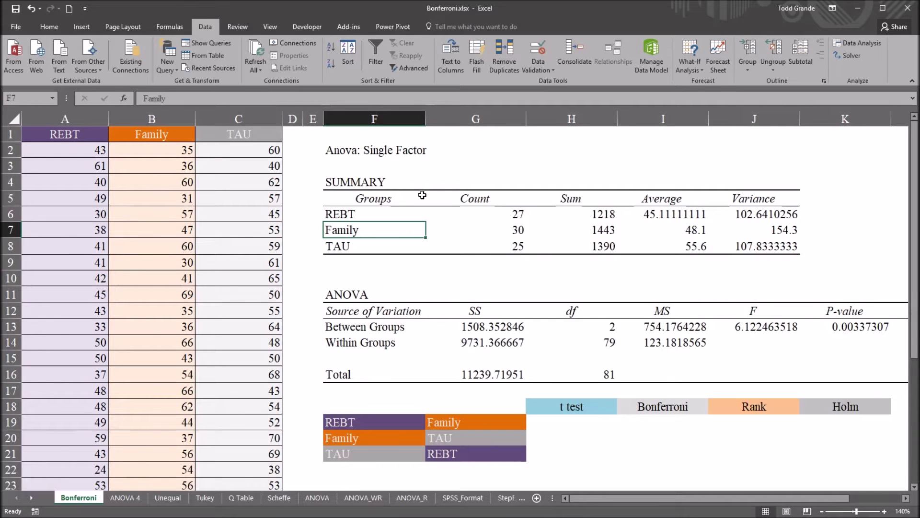
left_click(361, 184)
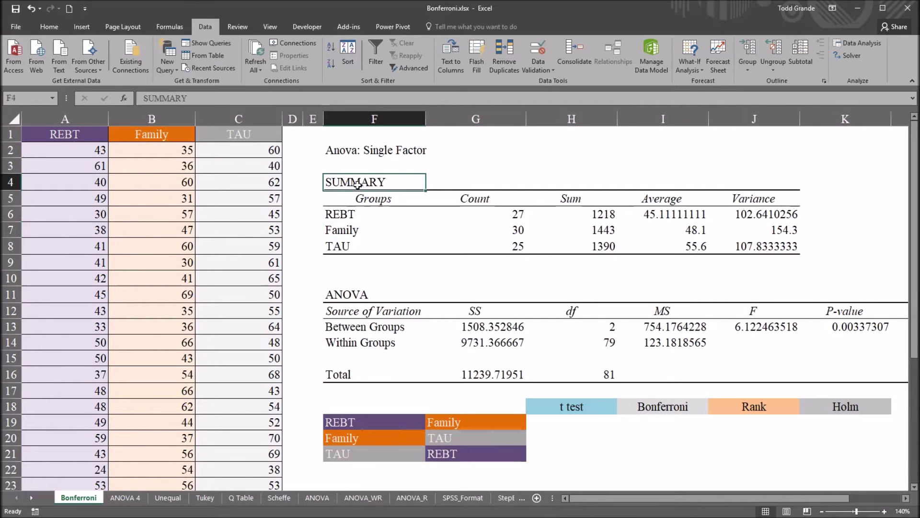
left_click(363, 217)
left_click(455, 216)
left_click(474, 230)
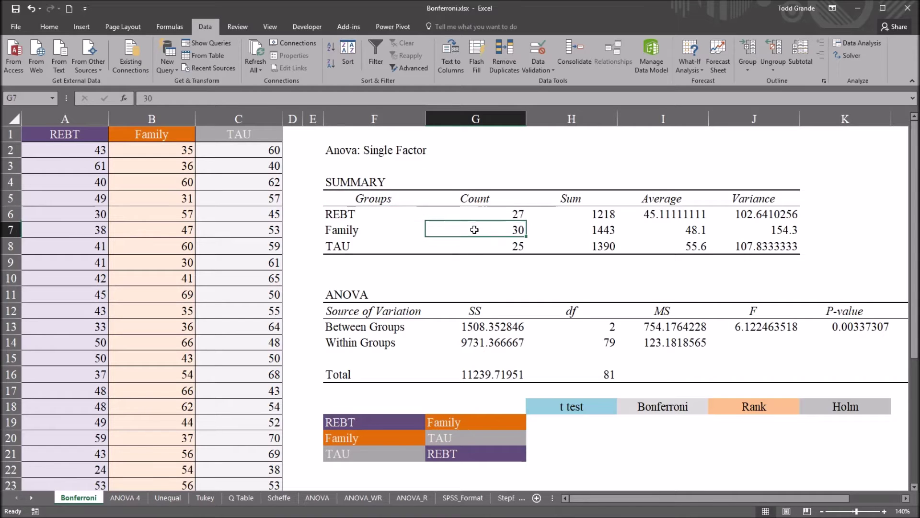
left_click(473, 250)
left_click(466, 212)
left_click_drag(362, 210, 454, 245)
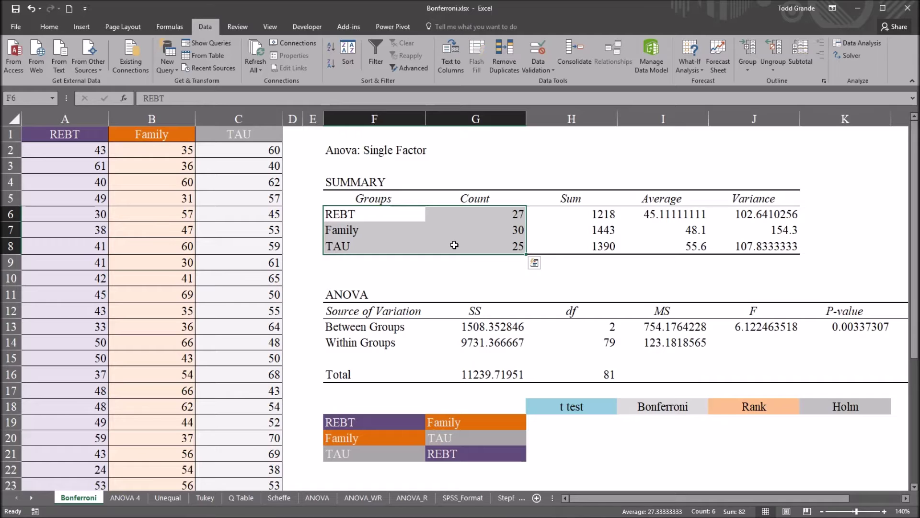
left_click(386, 215)
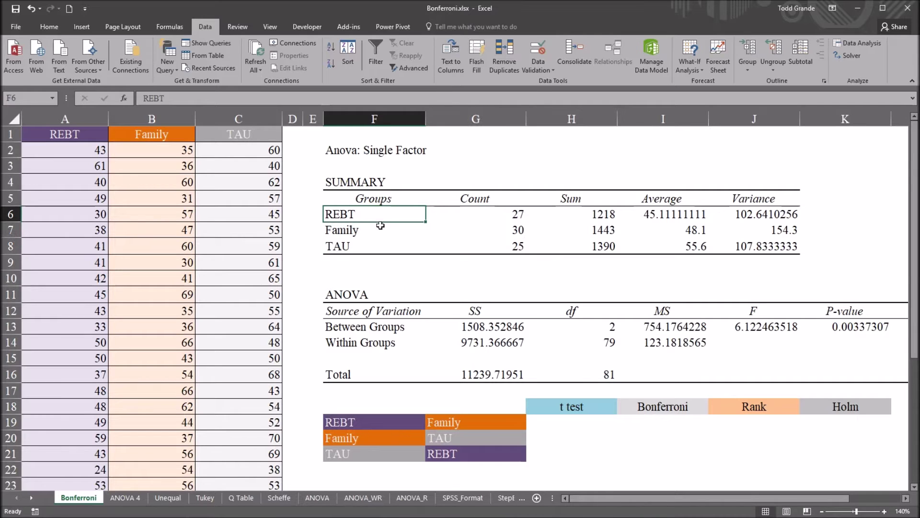
left_click(584, 219)
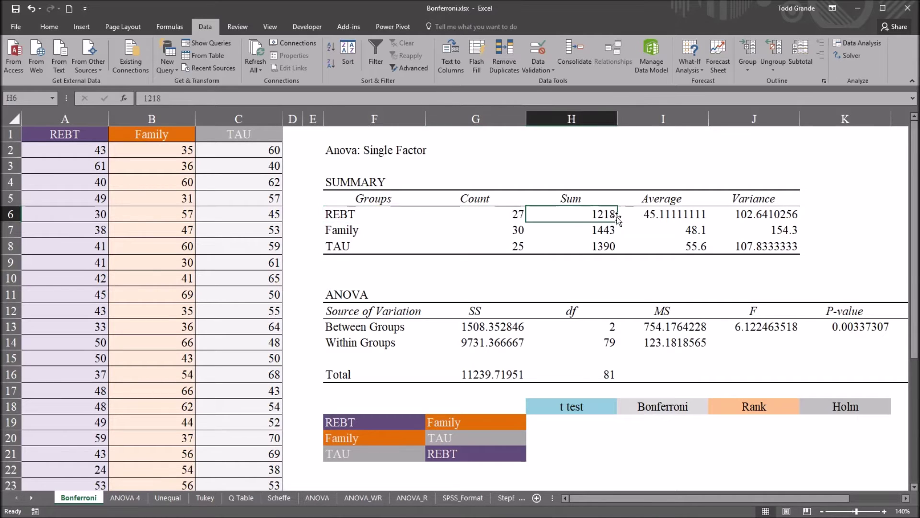
left_click(689, 214)
left_click(755, 214)
left_click_drag(378, 215, 377, 240)
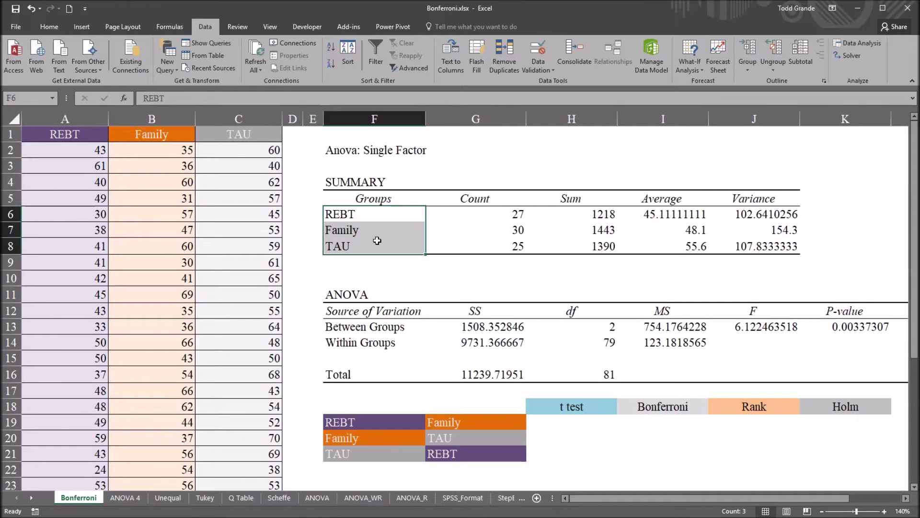
Examine the ANOVA table's between-groups and within-groups rows and the between-groups P-value
left_click(371, 294)
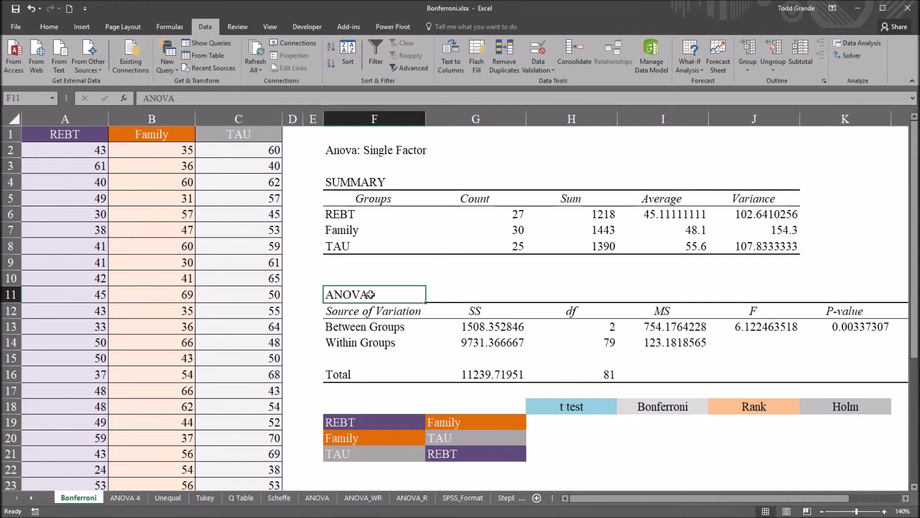
left_click(377, 314)
left_click(378, 327)
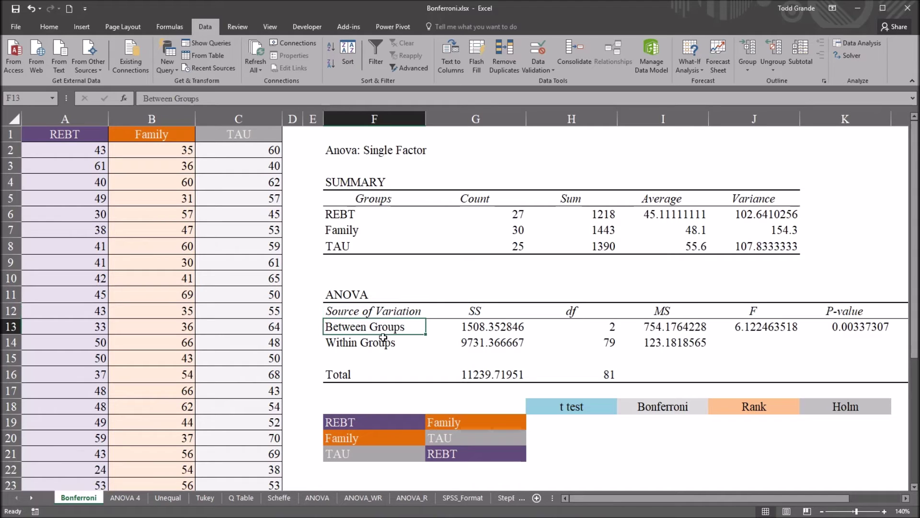
left_click(379, 343)
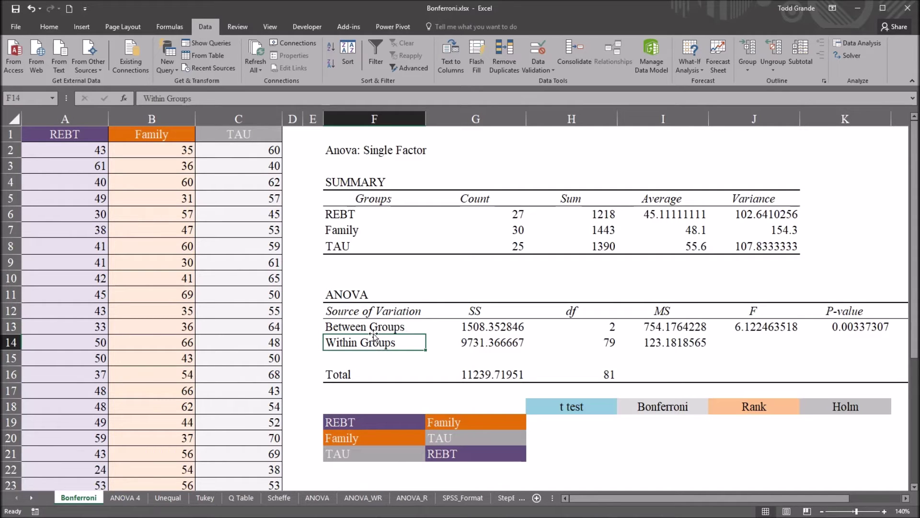
left_click(376, 329)
left_click_drag(579, 499, 629, 498)
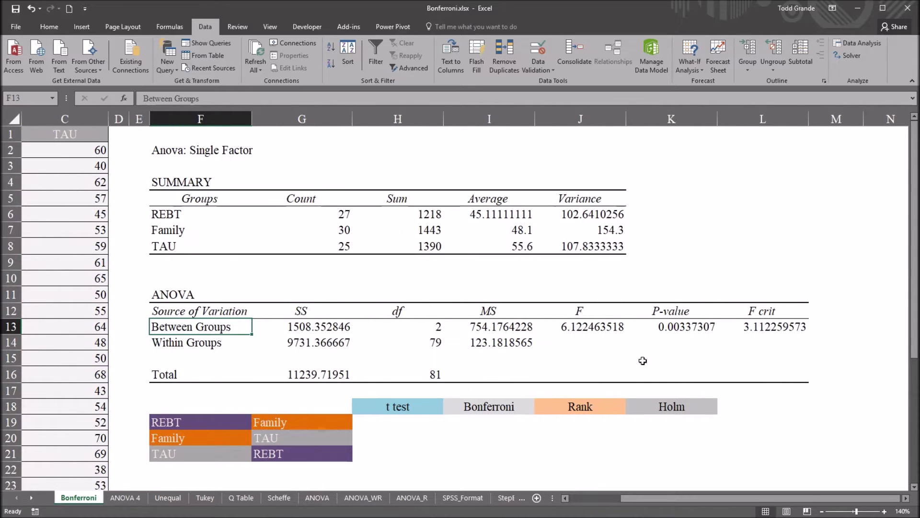
left_click(657, 329)
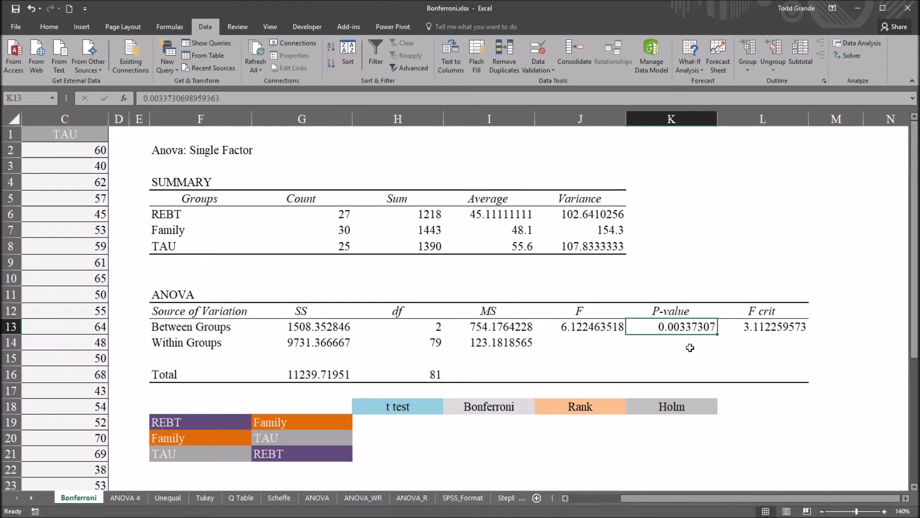
left_click_drag(688, 493, 616, 499)
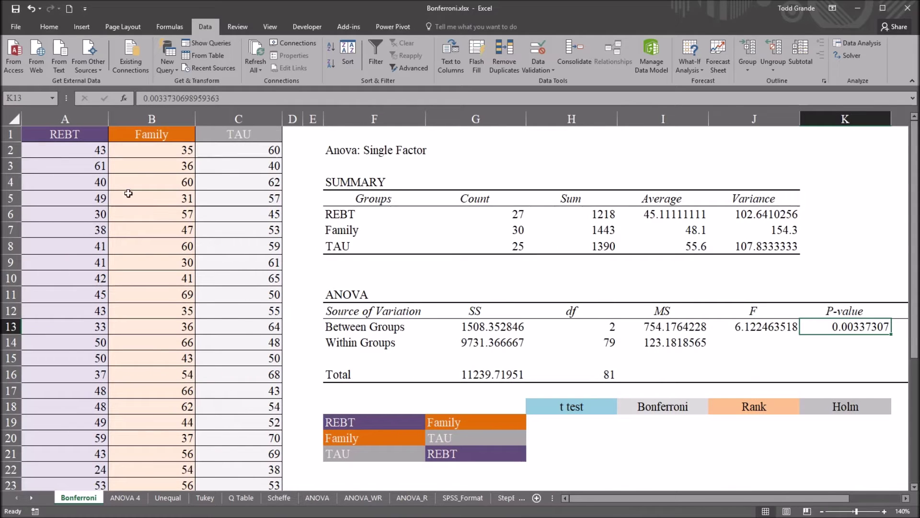
Review the REBT, Family and TAU data columns to work out which pairs of groups need comparing
left_click(74, 138)
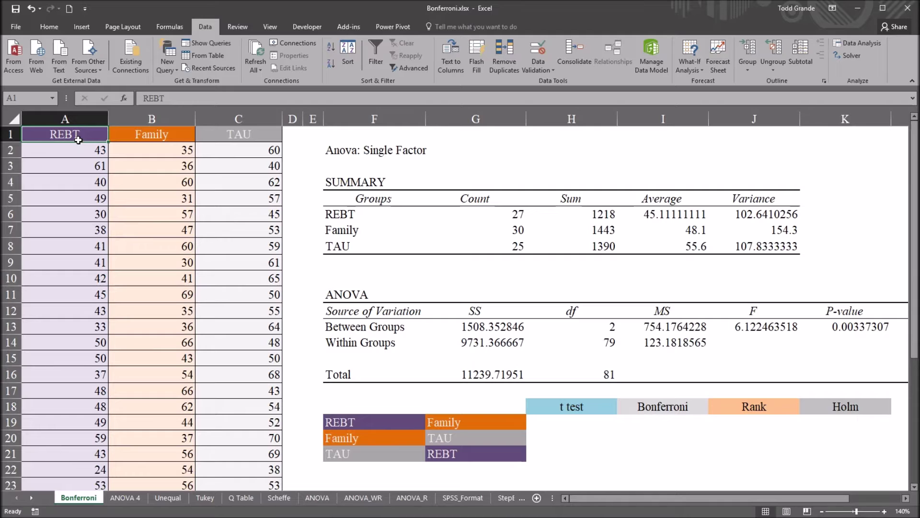
left_click(132, 137)
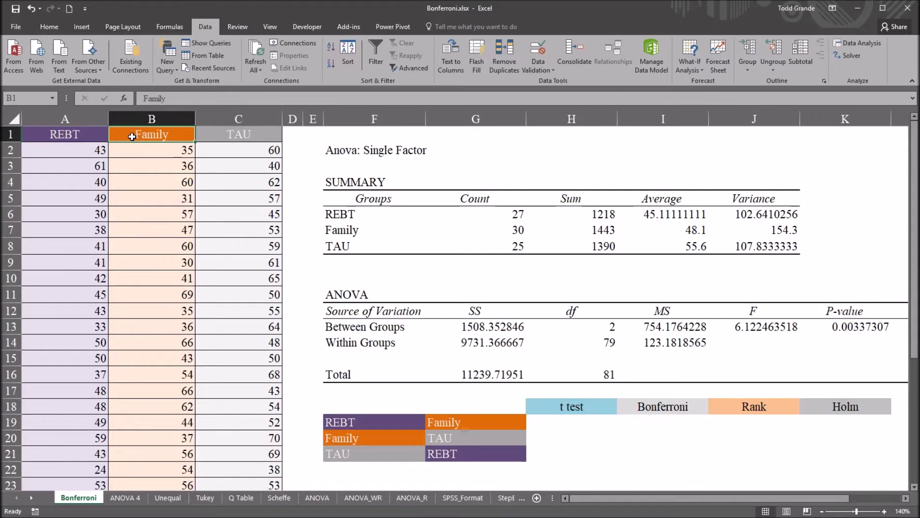
left_click(88, 136)
left_click(221, 135)
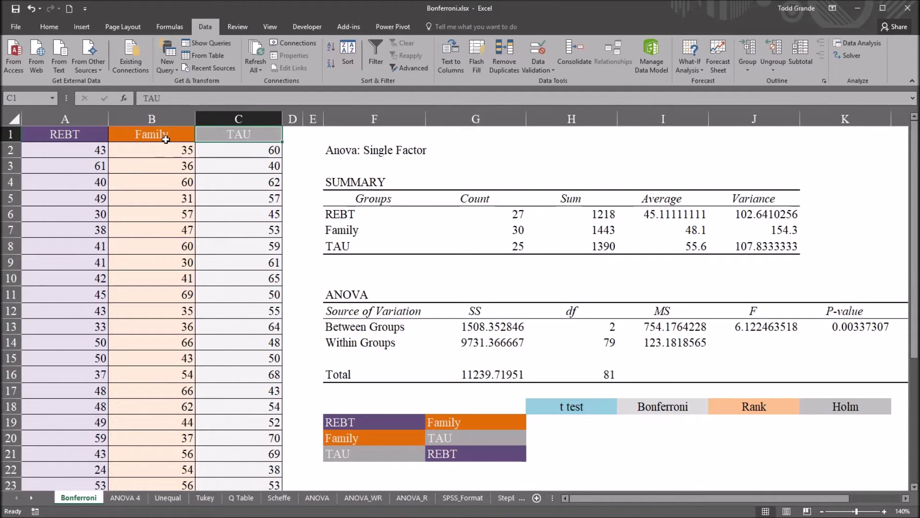
left_click(165, 139)
left_click(221, 136)
left_click(70, 136)
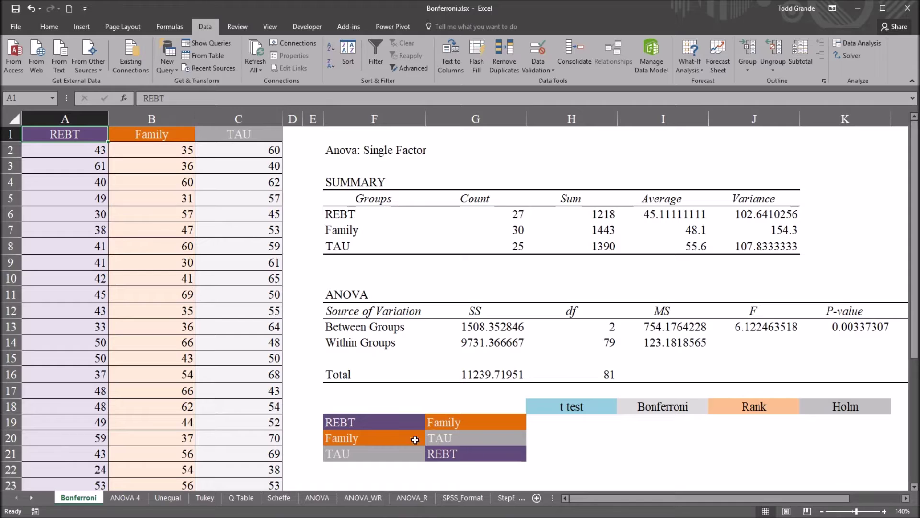
Examine the list of pairwise group comparisons in F19:G21
left_click(388, 425)
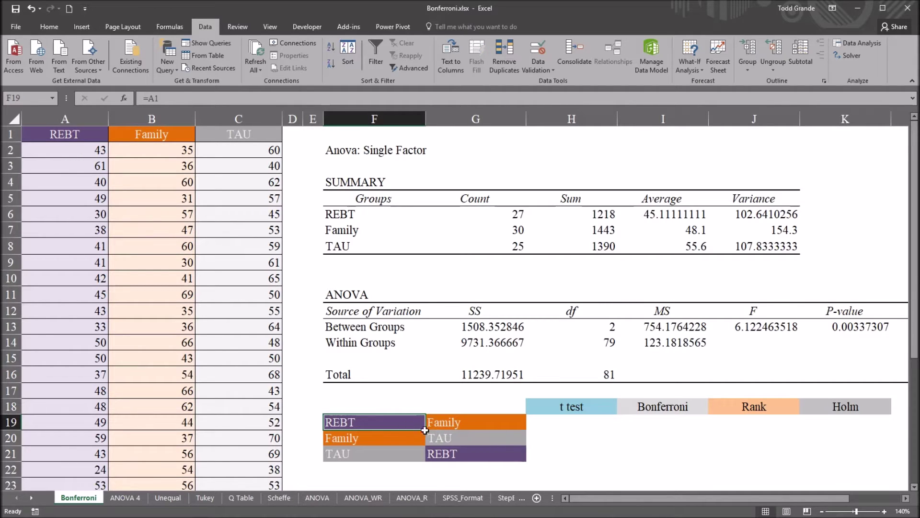
left_click_drag(424, 430, 434, 451)
left_click(404, 427)
left_click_drag(387, 425, 430, 454)
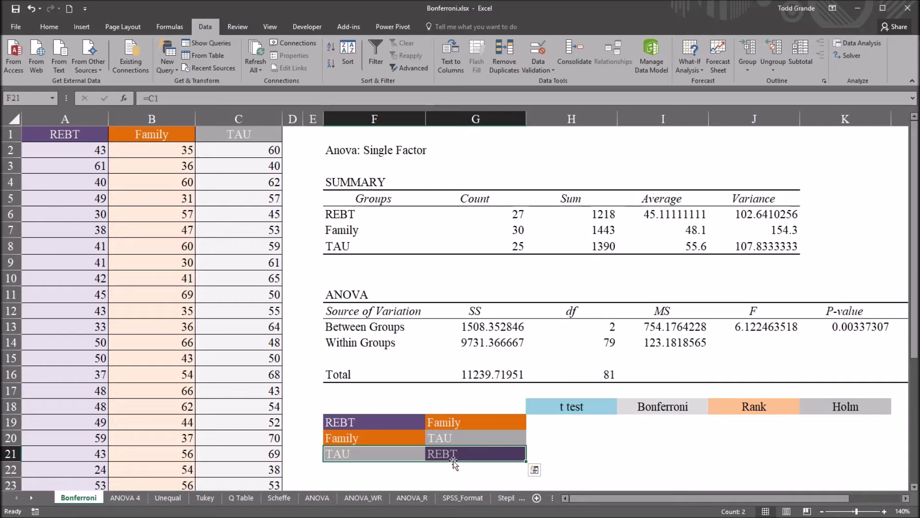
left_click(377, 422)
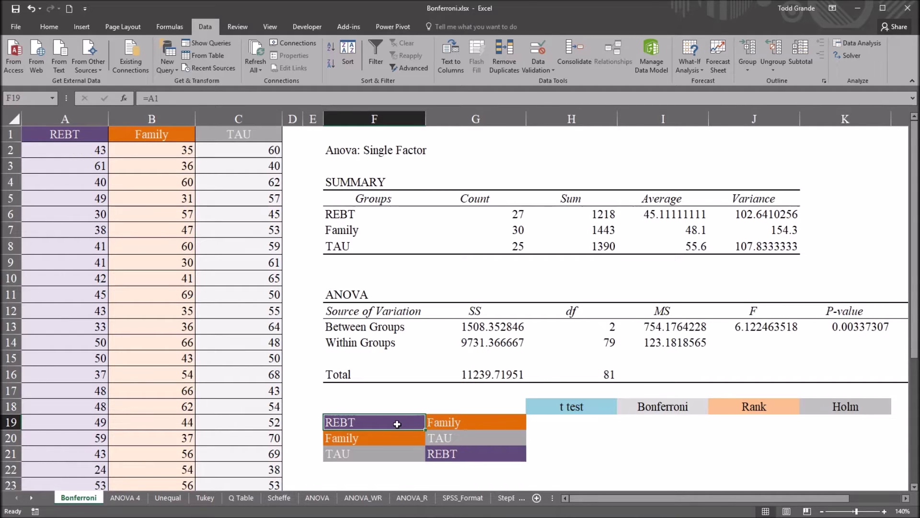
left_click_drag(397, 423, 440, 451)
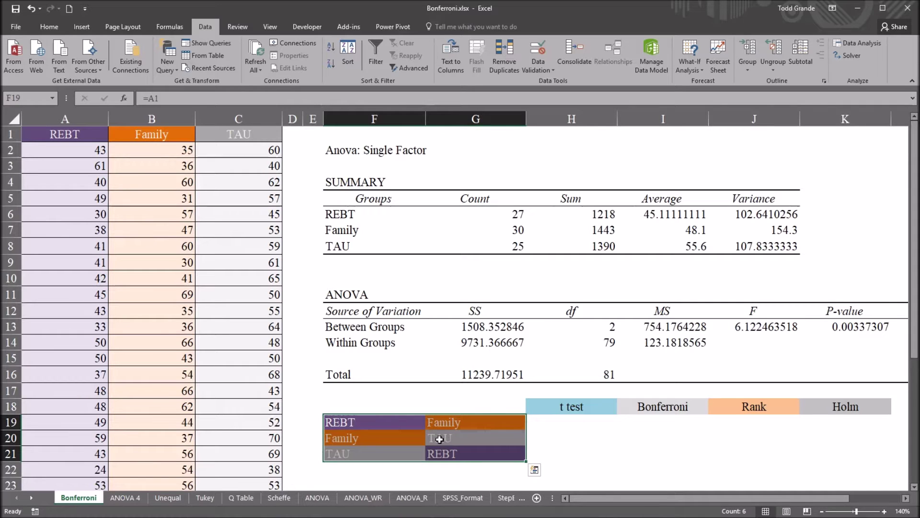
left_click(410, 430)
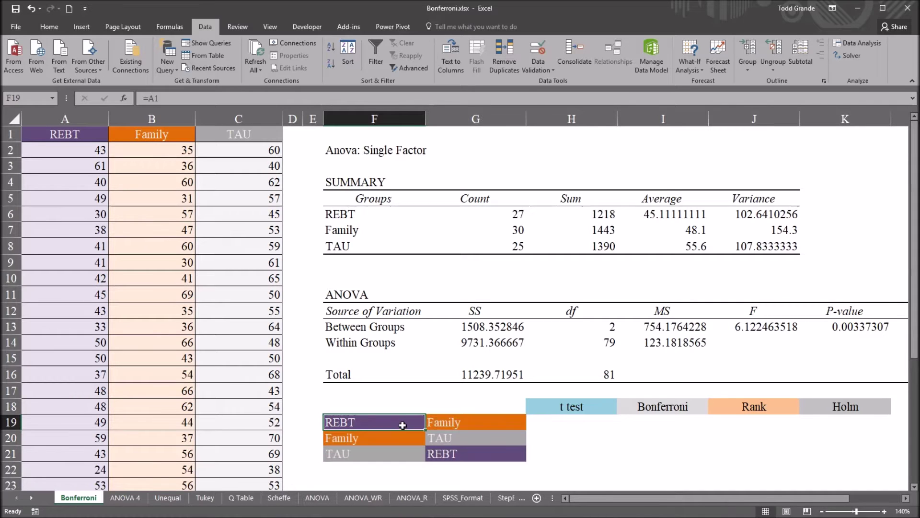
Begin a T.TEST formula in H19 with REBT scores A2:A28 as the first array and Family scores B2:B31 as the second
left_click(544, 422)
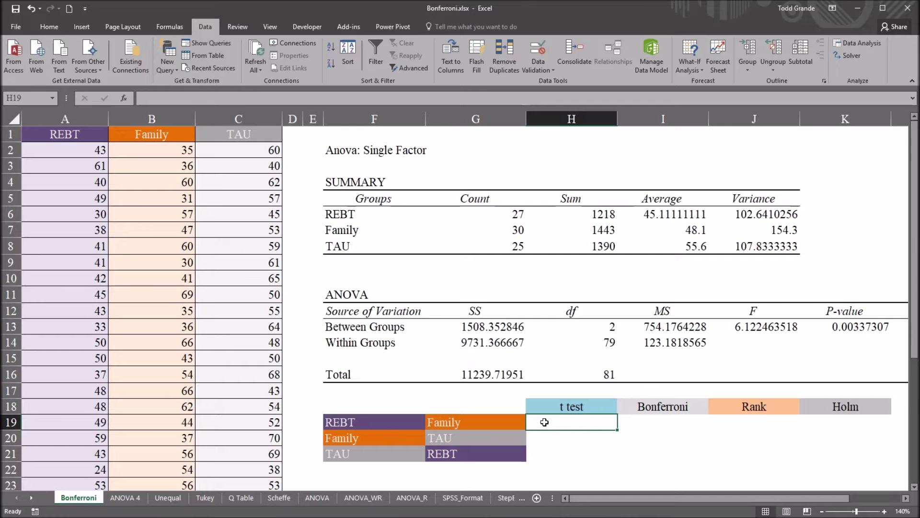
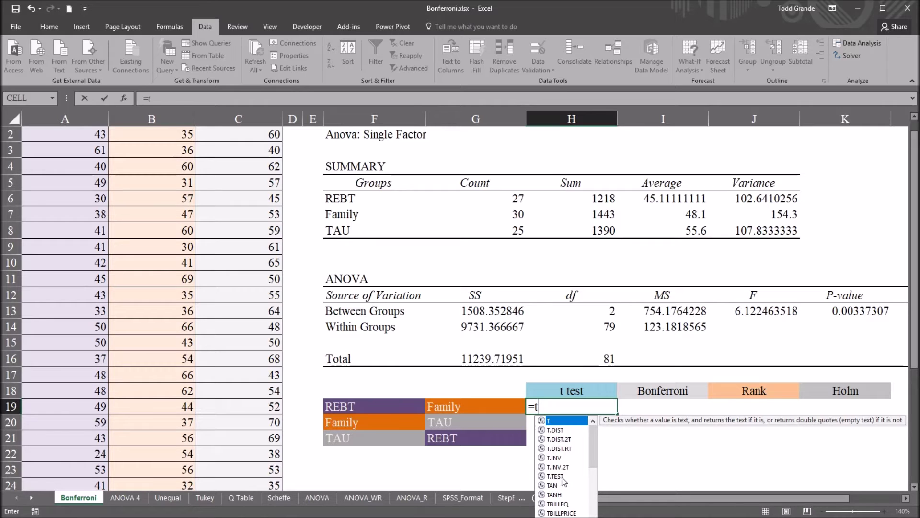
double_click(555, 476)
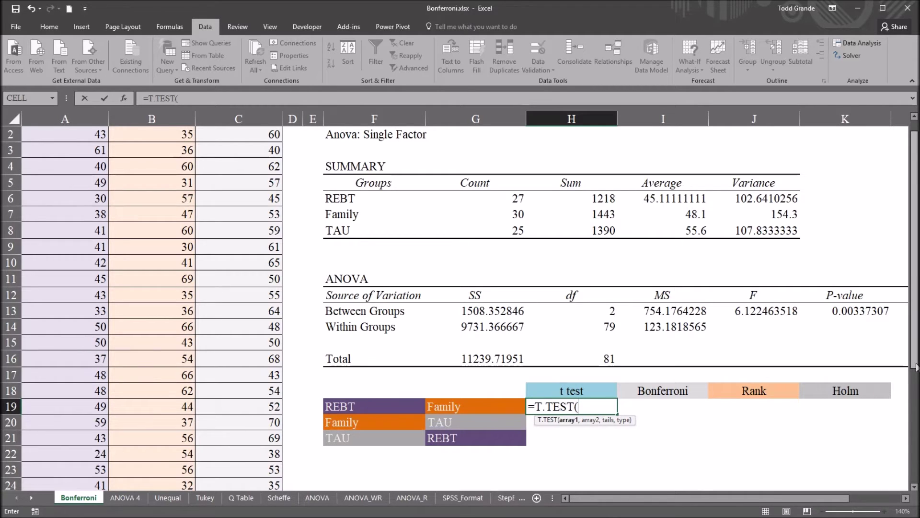
left_click_drag(916, 367, 916, 357)
left_click_drag(62, 150, 81, 438)
type(",")
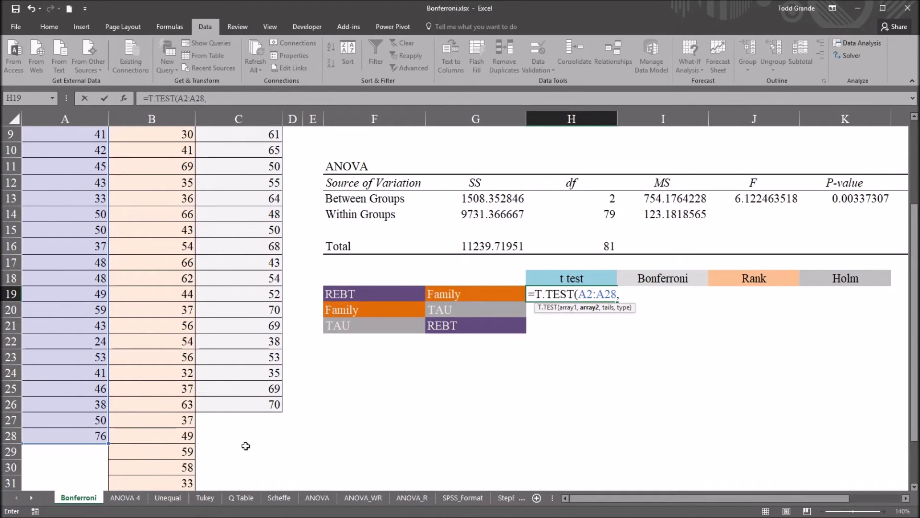
left_click_drag(164, 479, 145, 157)
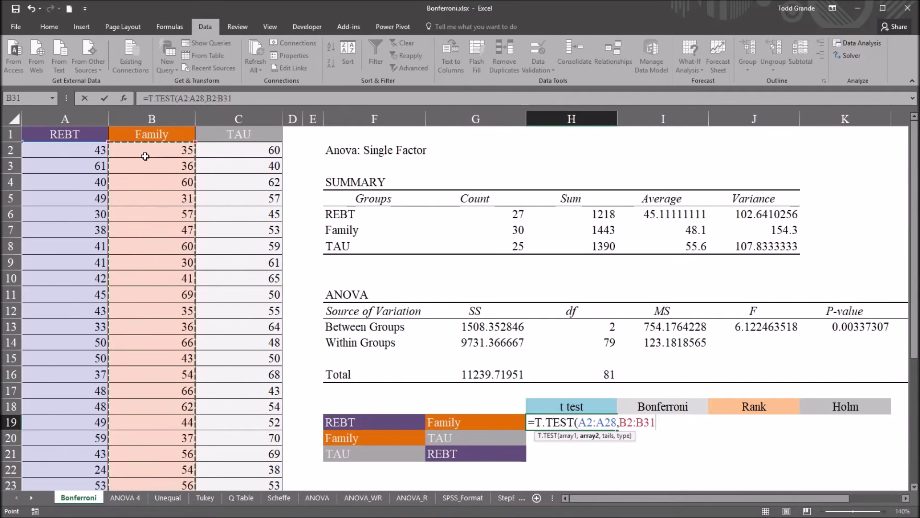
type(",")
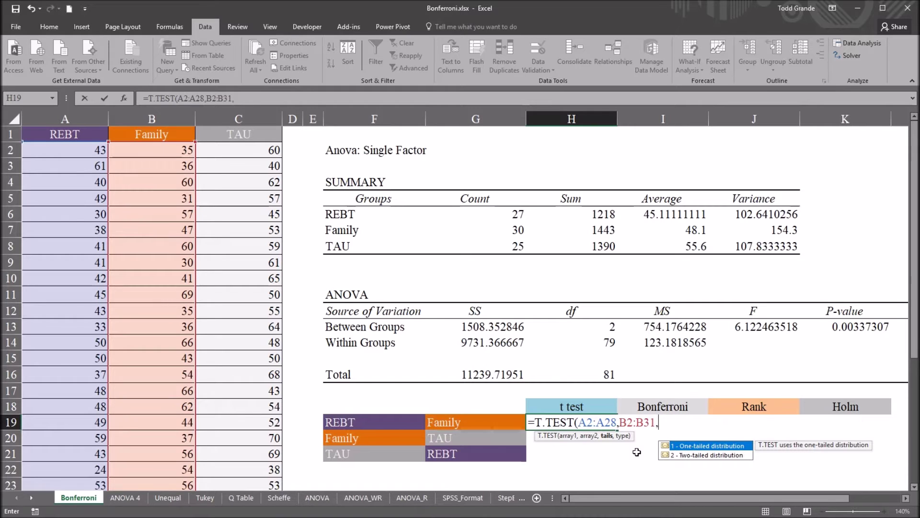
Complete the H19 formula with the two-tailed distribution and the two-sample equal variance type, giving =T.TEST(A2:A28,B2:B31,2,2)
left_click(689, 456)
double_click(689, 456)
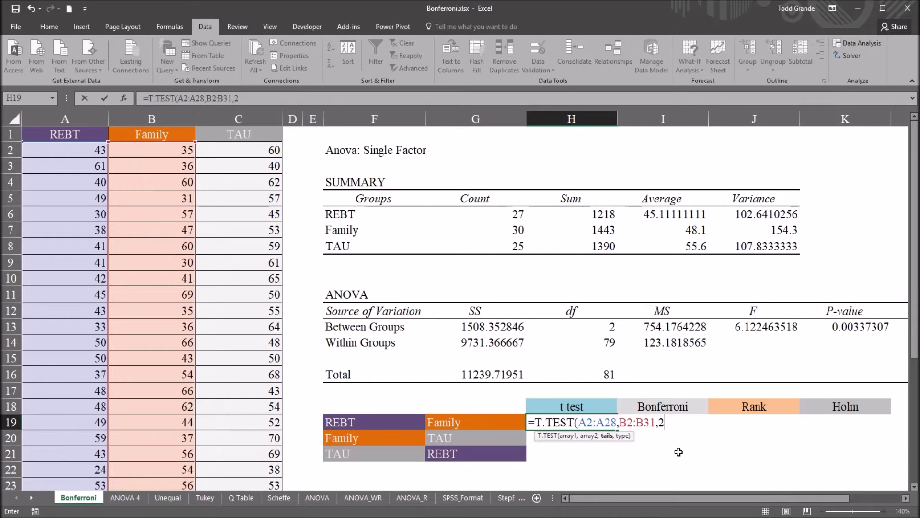
type(",")
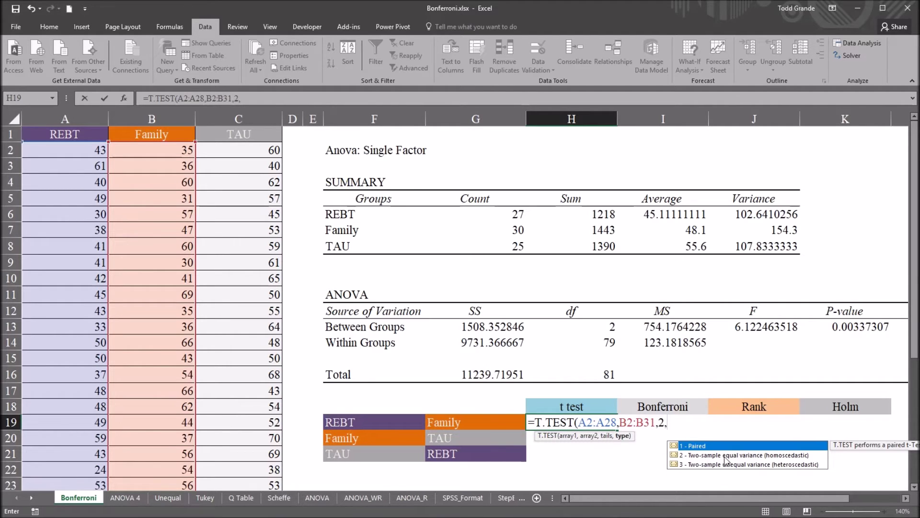
left_click(713, 456)
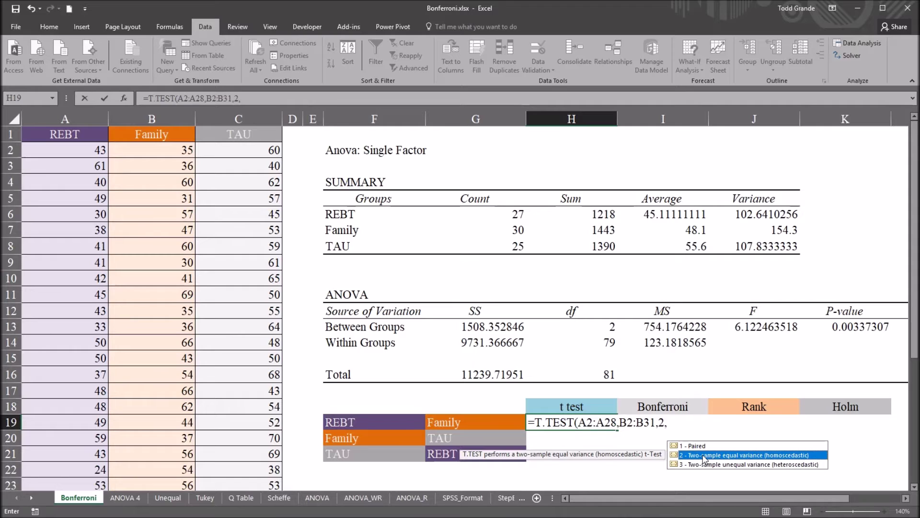
double_click(705, 455)
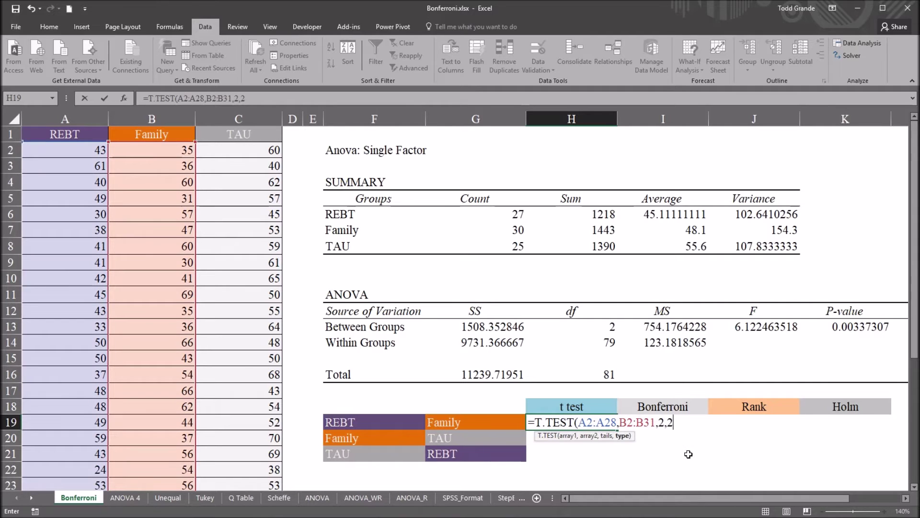
type(")")
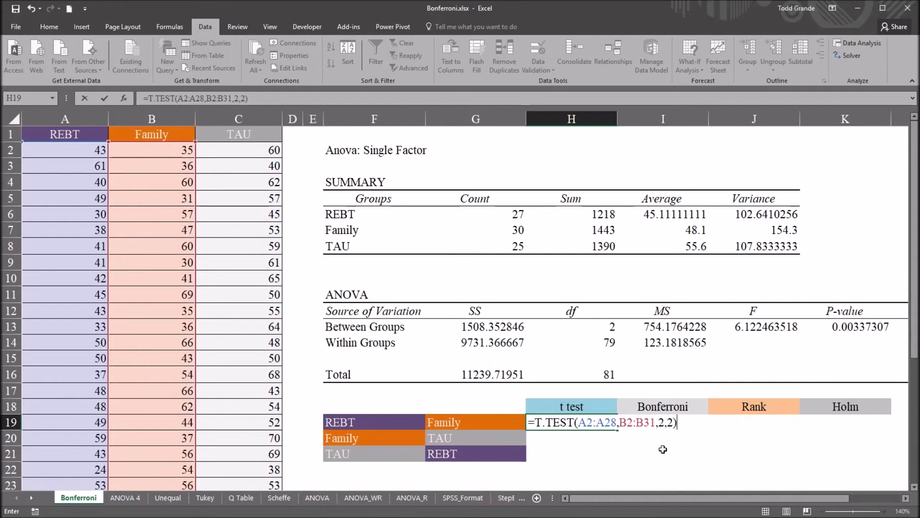
key("Return")
Copy the t test formula from H19 down to H21 and change the second array in H20 to B2:B31
left_click(583, 423)
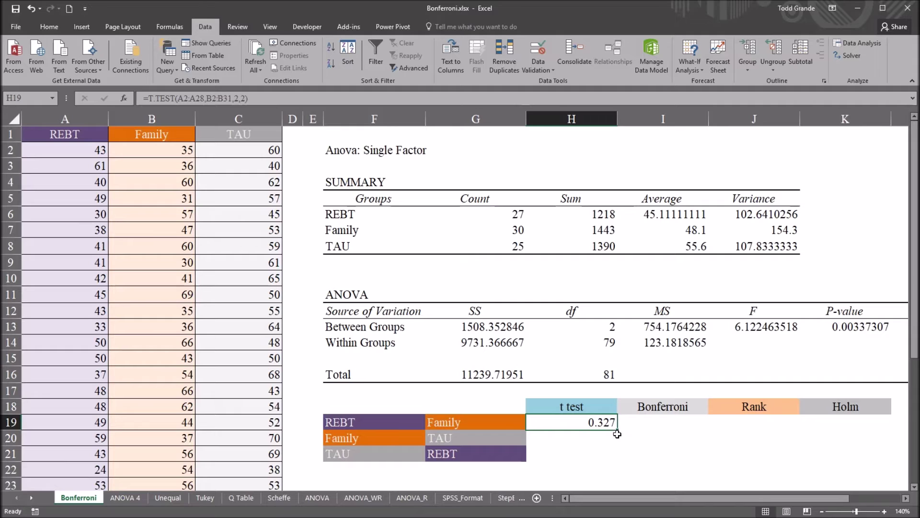
left_click_drag(618, 431, 617, 457)
left_click(572, 442)
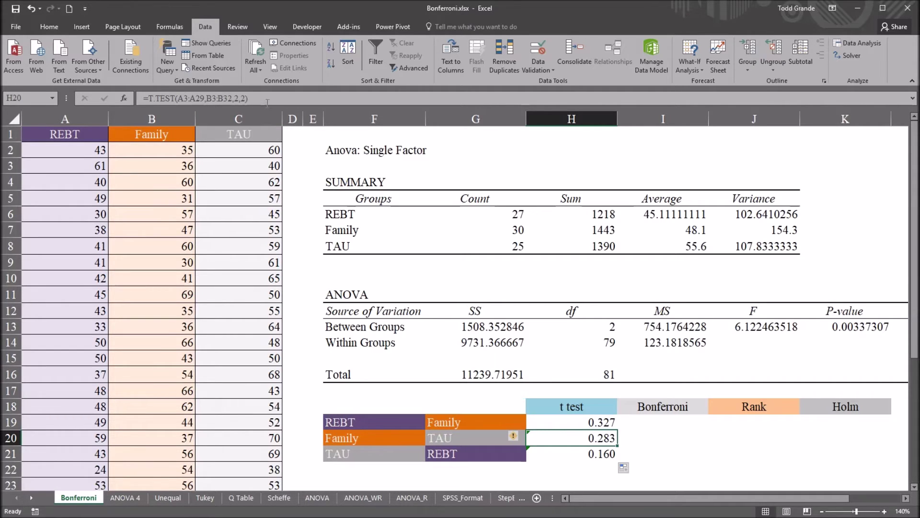
left_click(265, 99)
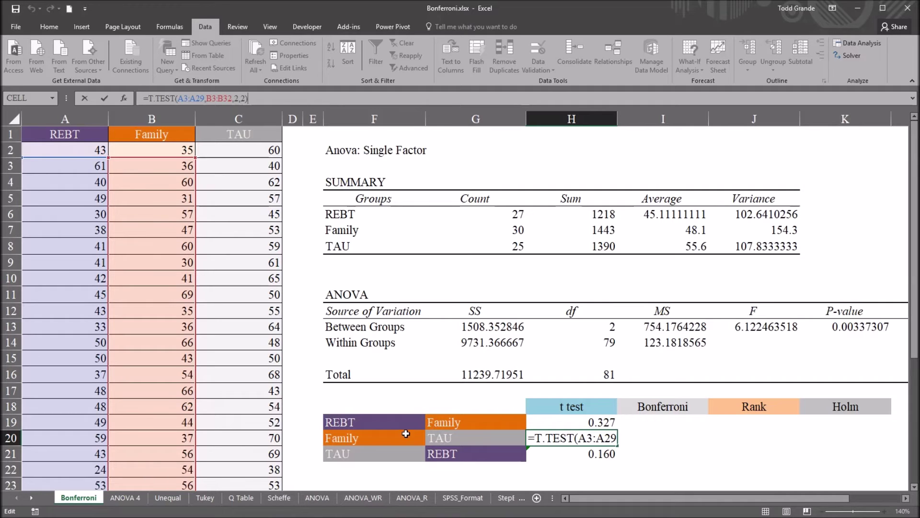
left_click_drag(157, 159, 154, 146)
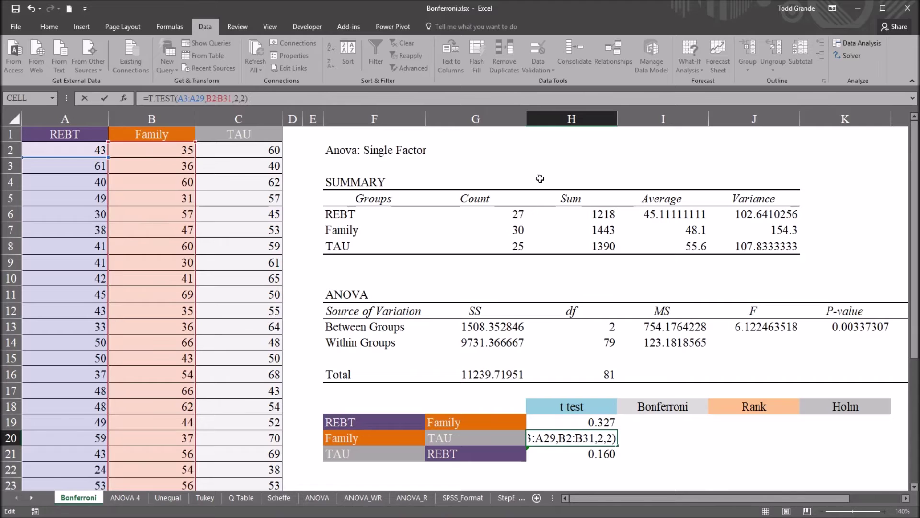
Move the first array of the H20 Family–TAU t test to C2:C28 and apply the edited formula
left_click_drag(913, 267, 914, 266)
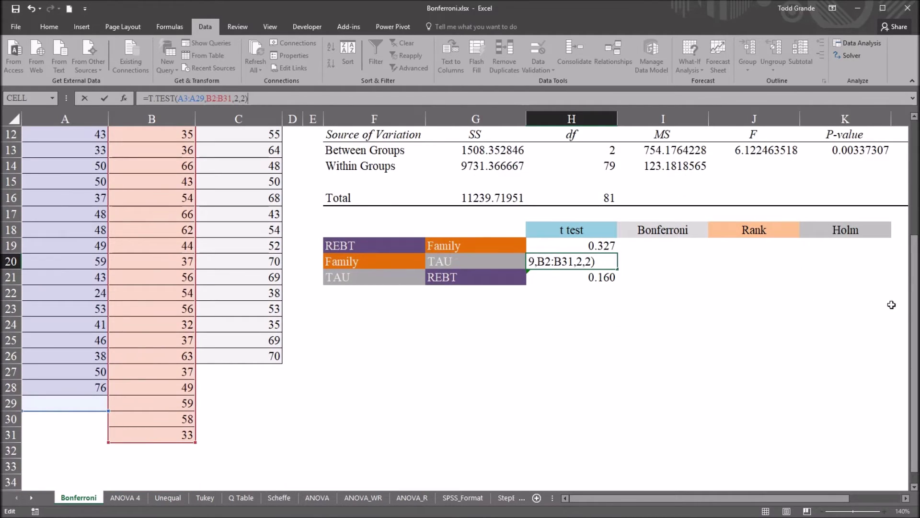
left_click_drag(911, 318, 913, 201)
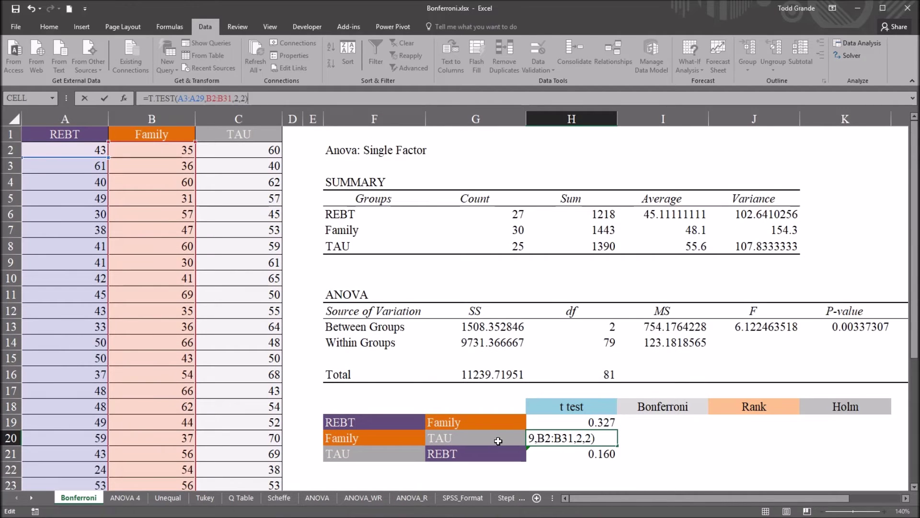
left_click_drag(74, 157, 231, 153)
left_click_drag(914, 191, 907, 277)
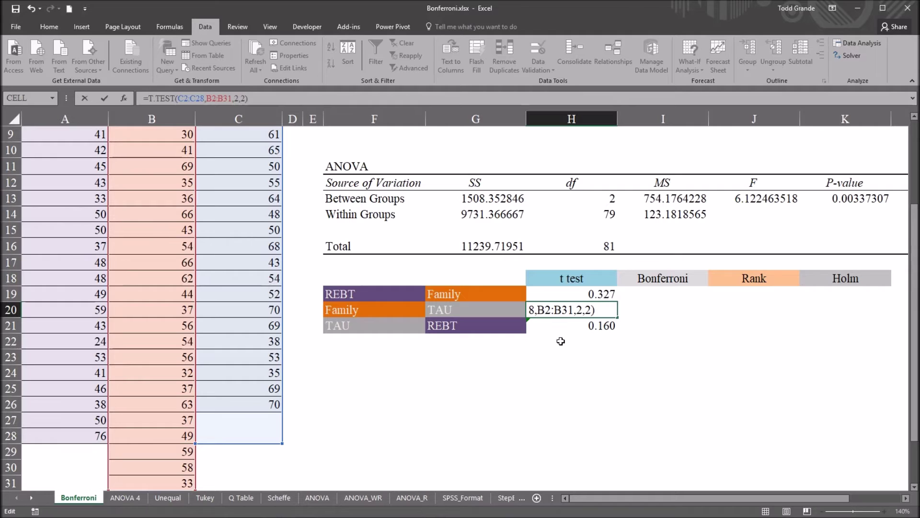
key("Return")
left_click(562, 312)
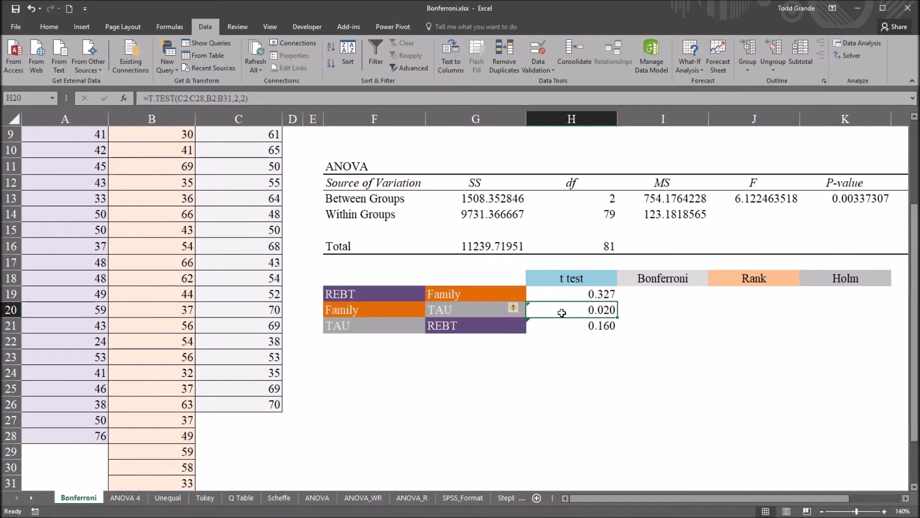
left_click_drag(913, 352, 914, 331)
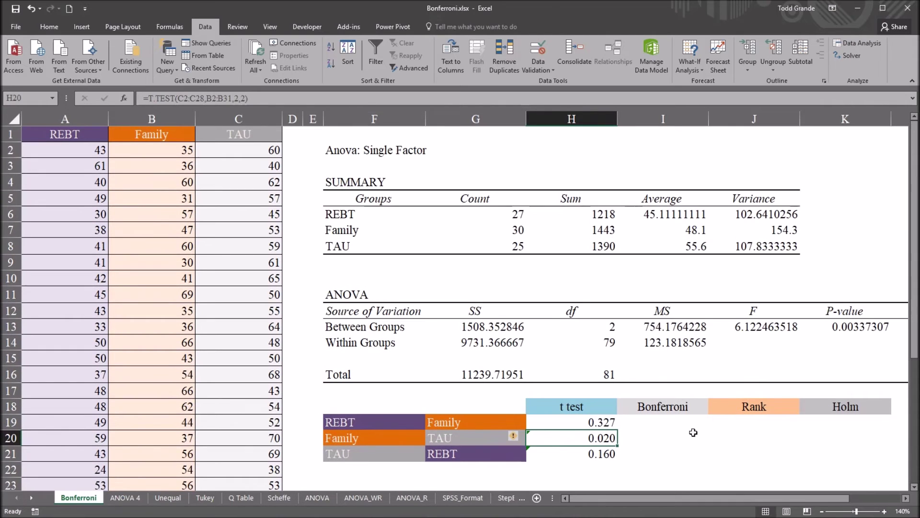
Edit the TAU–REBT t test in H21 so its arrays are A2:A28 and C2:C31, giving =T.TEST(A2:A28,C2:C31,2,2)
left_click(579, 454)
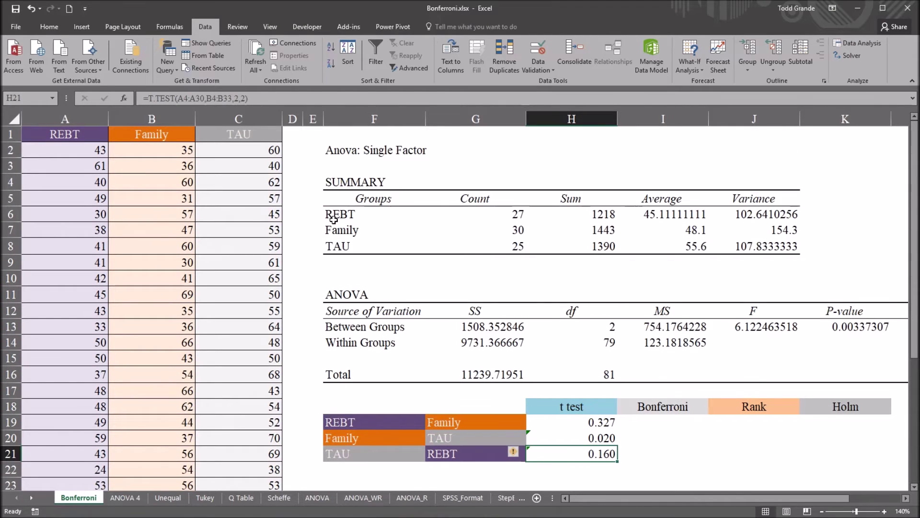
left_click(267, 97)
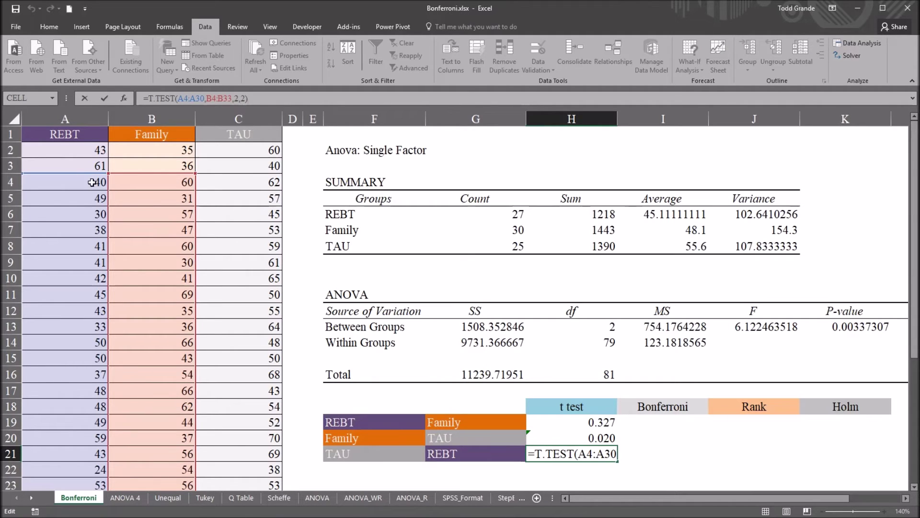
left_click_drag(81, 178, 76, 149)
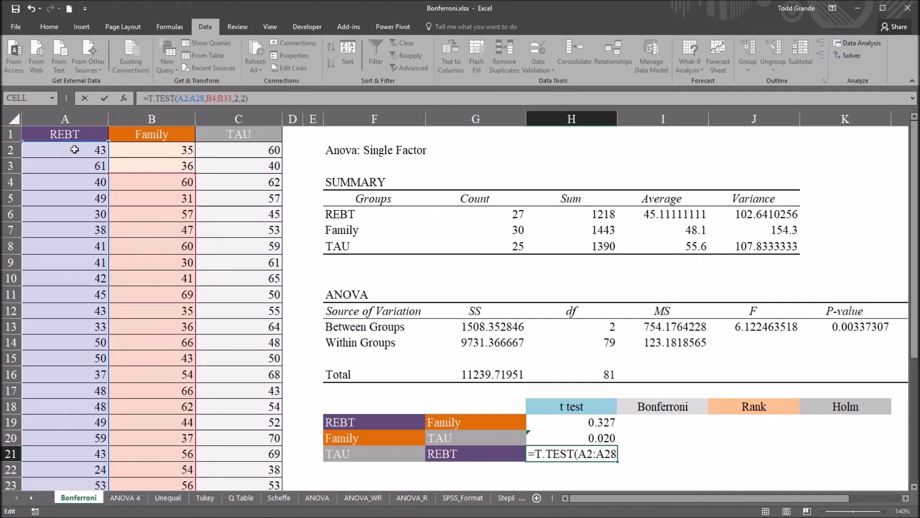
mouse_move(904, 184)
left_mouse_down()
mouse_move(901, 216)
mouse_move(894, 187)
left_mouse_up()
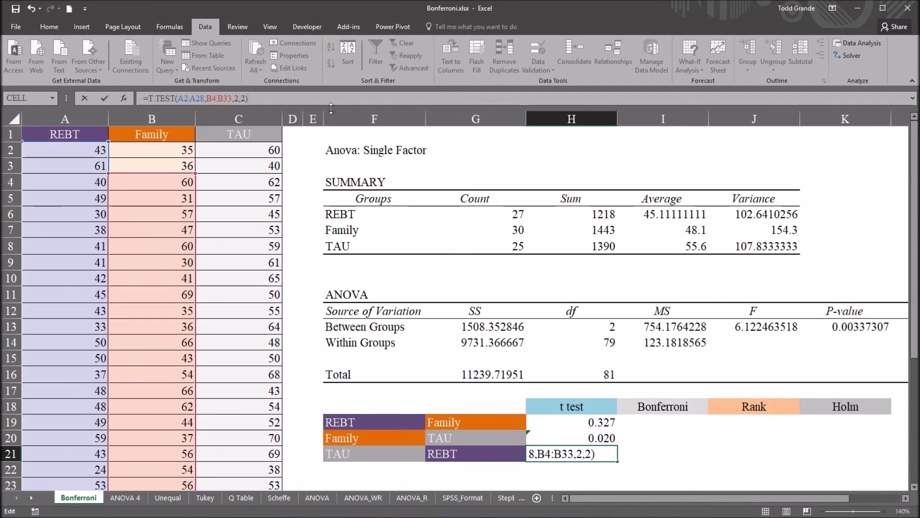
left_click_drag(178, 180, 266, 148)
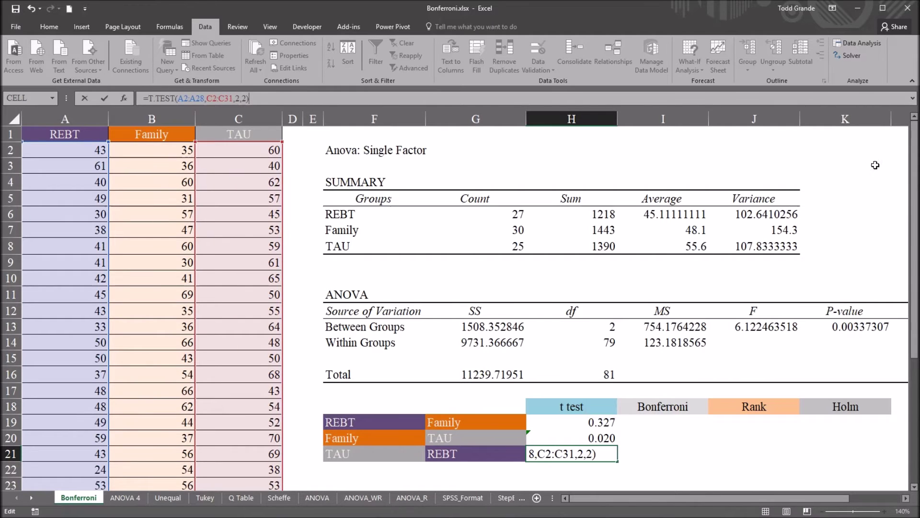
mouse_move(917, 172)
left_mouse_down()
mouse_move(917, 268)
mouse_move(916, 183)
left_mouse_up()
key("ctrl+Return")
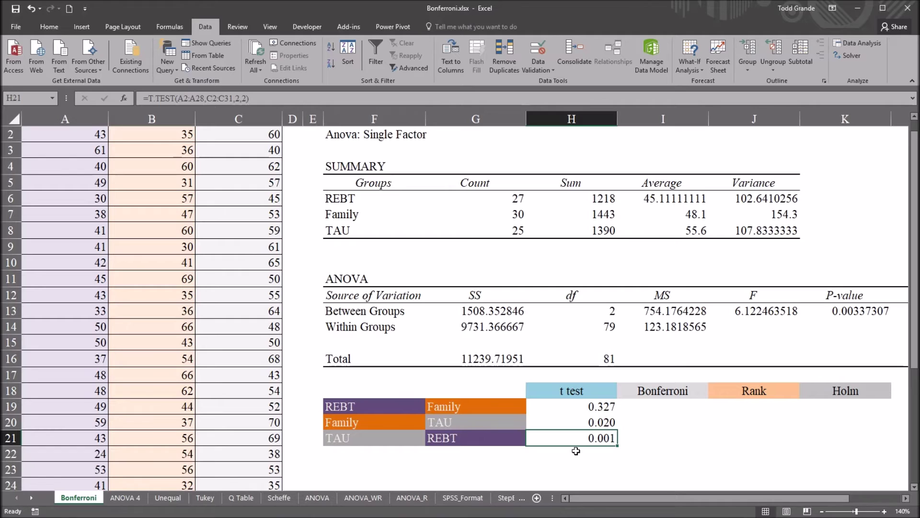
Review the REBT, Family and TAU column headings, the REBT–Family t test formula in H19 and the Bonferroni cell I19
left_click(648, 409)
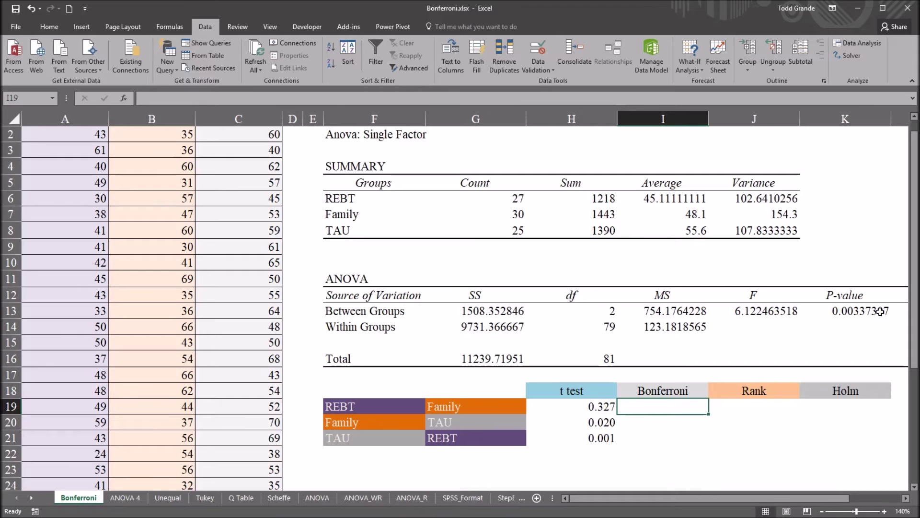
scroll(915, 314, "up", 1)
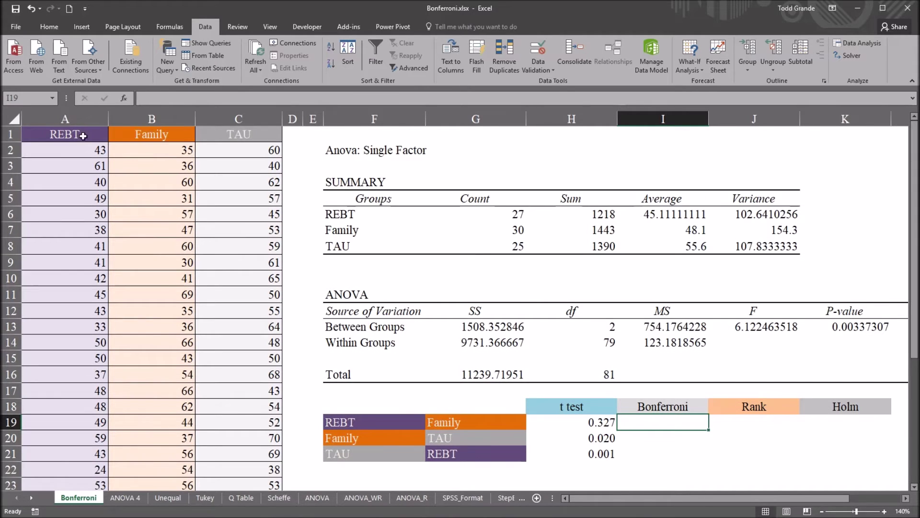
left_click(66, 132)
left_click(151, 134)
left_click(217, 136)
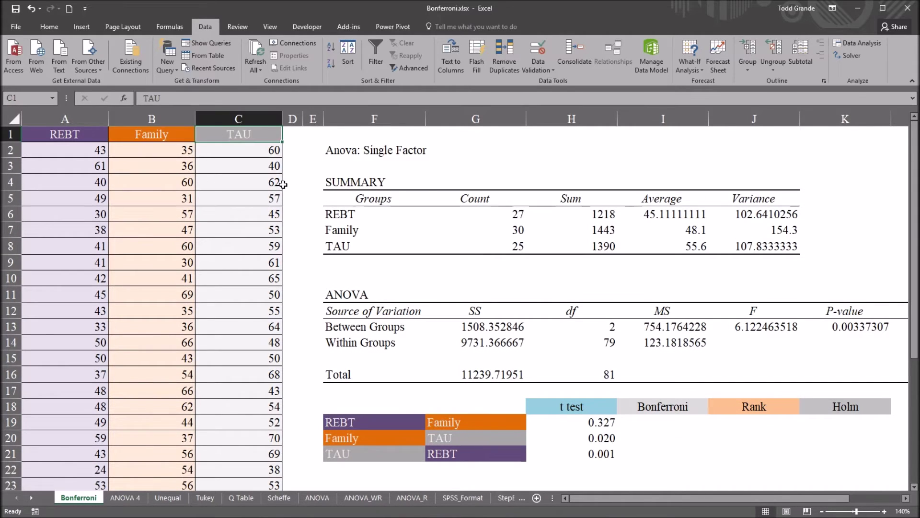
left_click(562, 423)
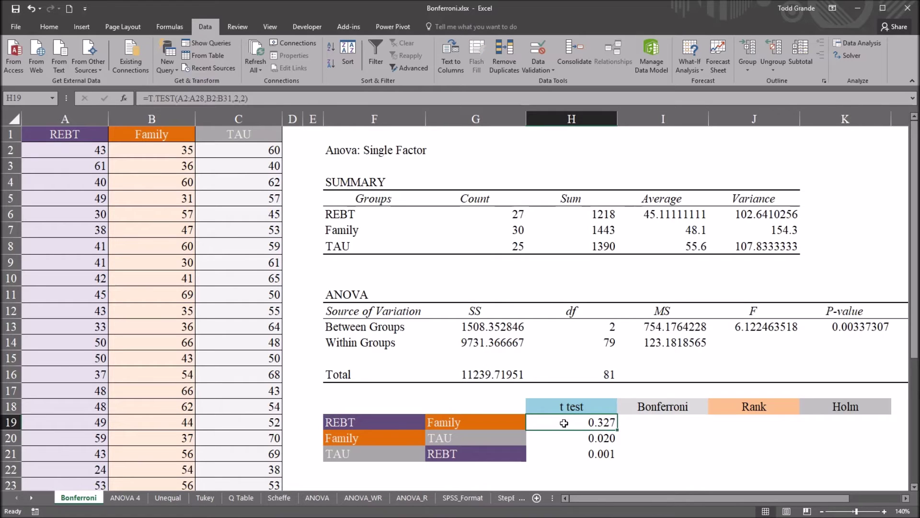
left_click(647, 423)
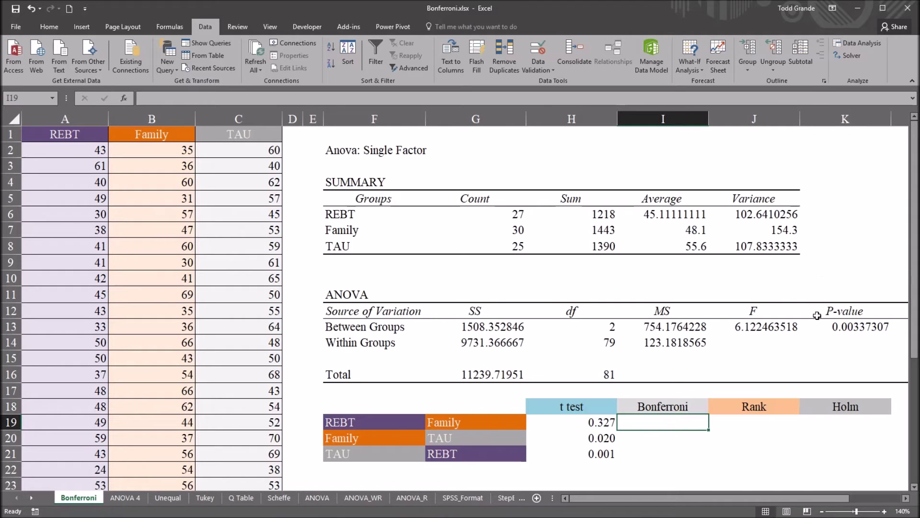
Enter the alpha level .05 in K9, above the ANOVA table
left_click(854, 260)
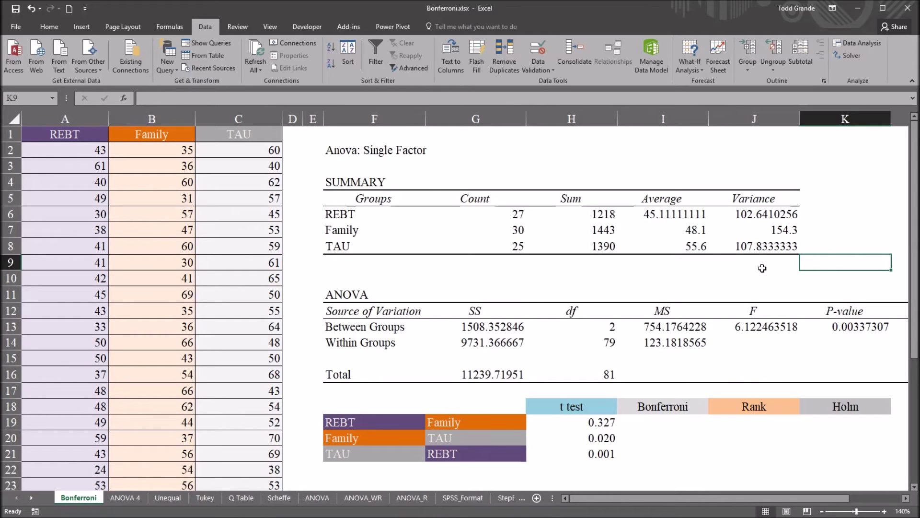
type(".05")
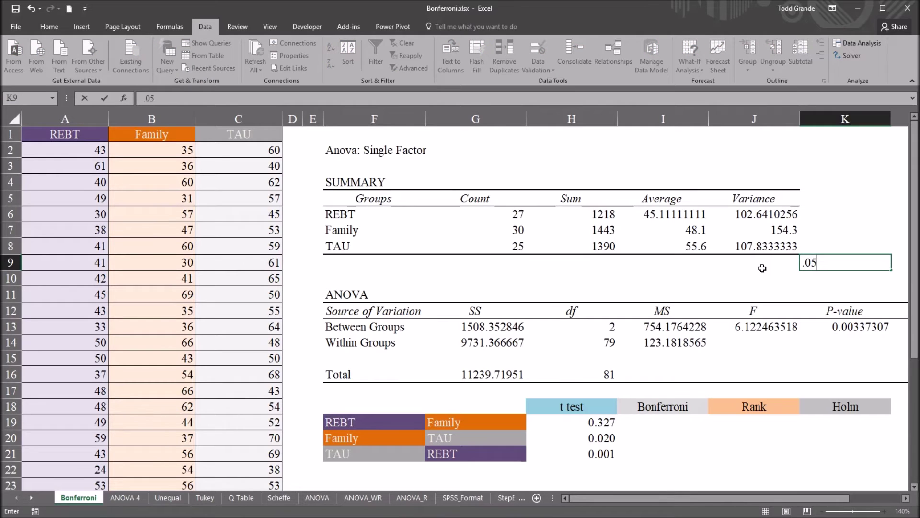
key("Return")
left_click(848, 262)
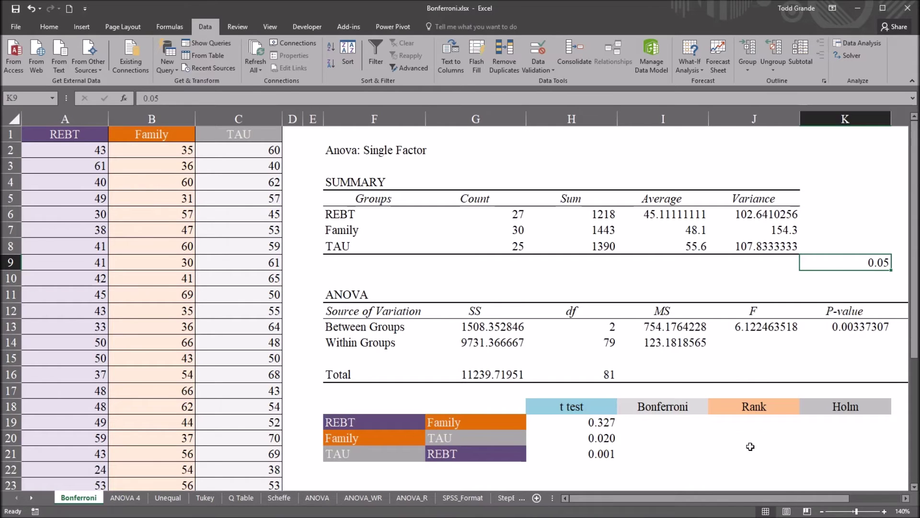
Enter the formula =K9/3 in I19 to divide alpha by three for the REBT–Family Bonferroni threshold
left_click(668, 427)
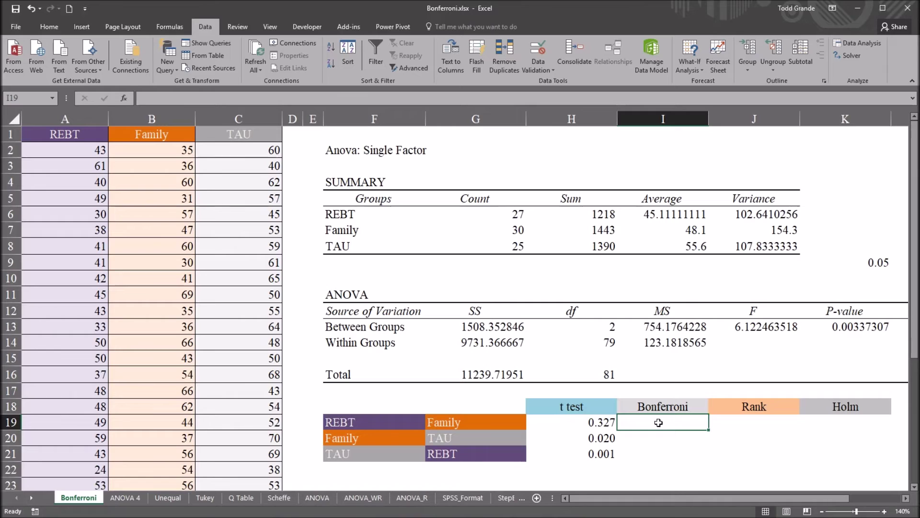
type("=")
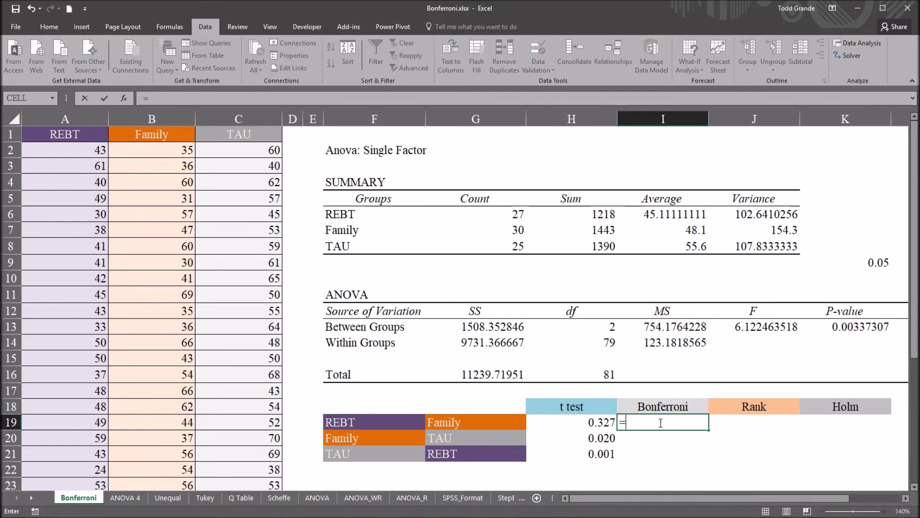
left_click(856, 263)
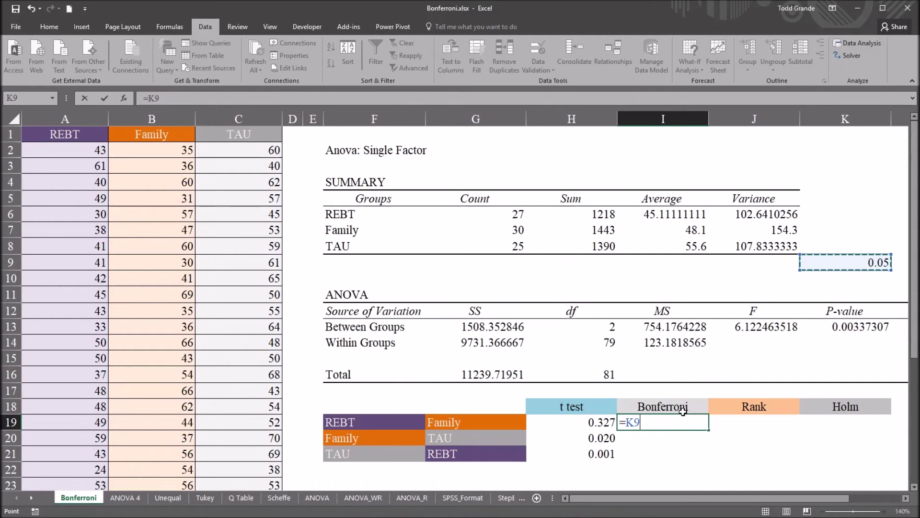
type("/3")
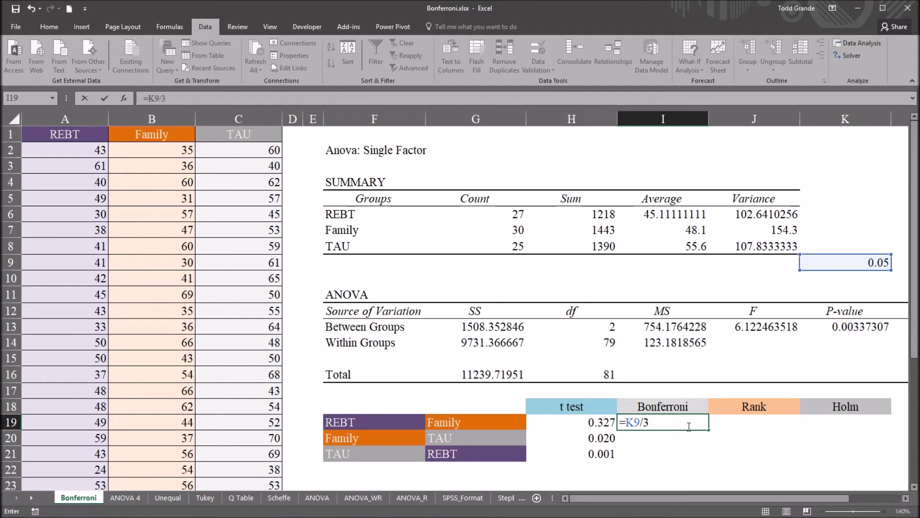
key("Return")
Make the K9 reference in I19 absolute, giving =$K$9/3, and copy the formula down to I21
left_click(669, 423)
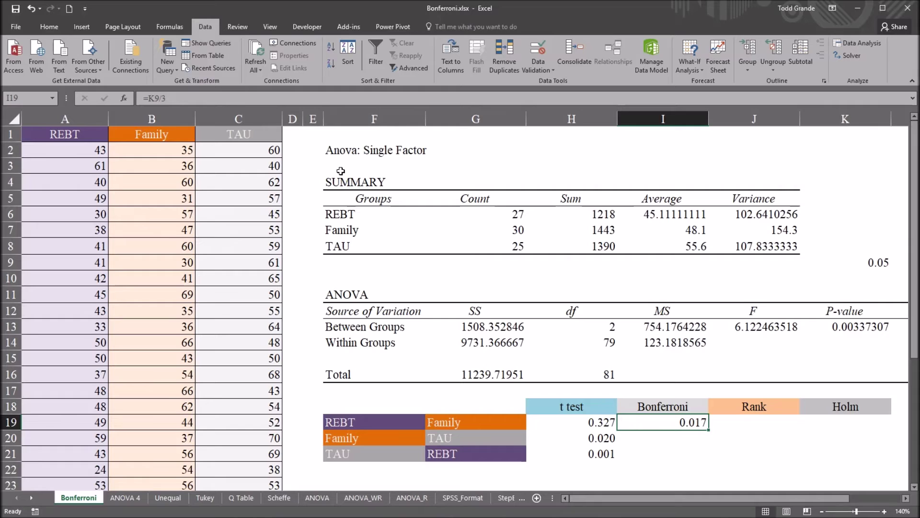
key("F2")
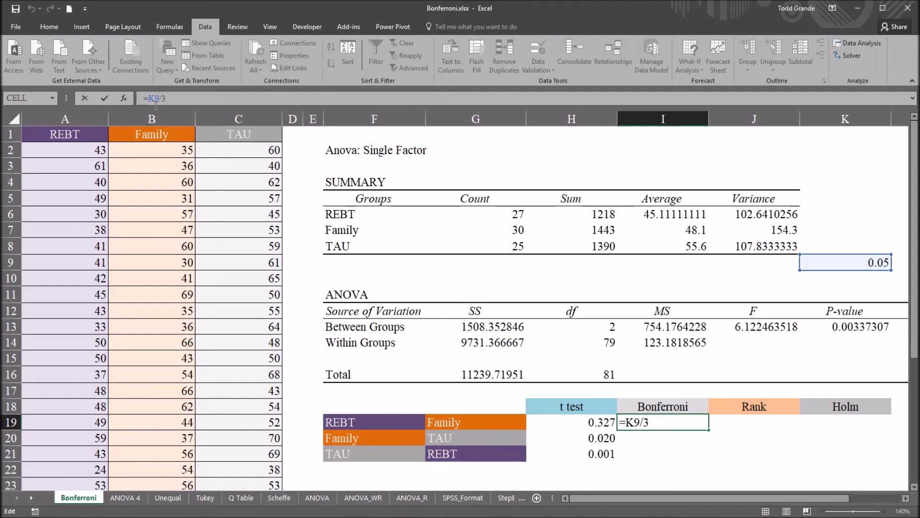
key("F4")
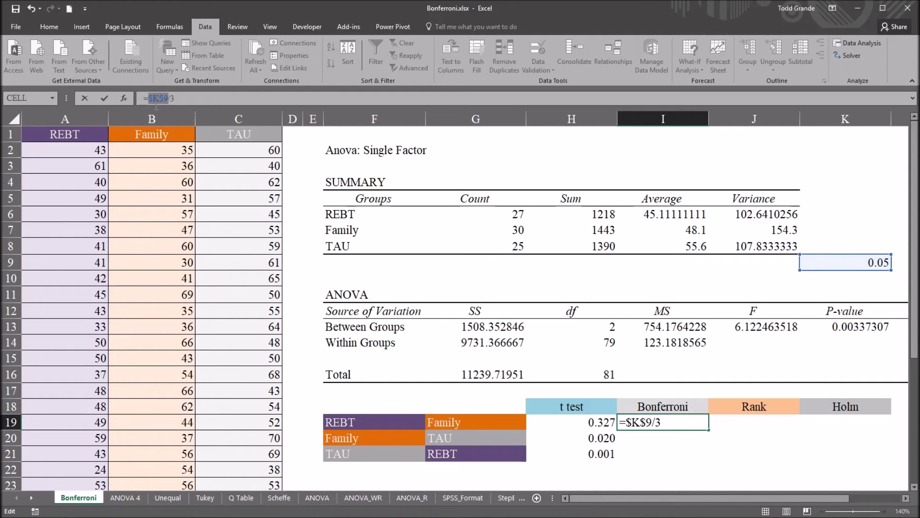
key("Return")
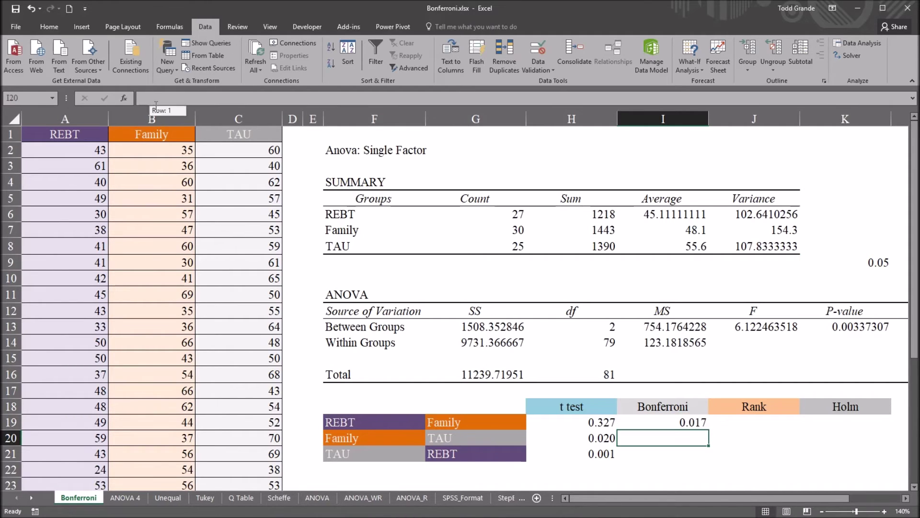
left_click(673, 424)
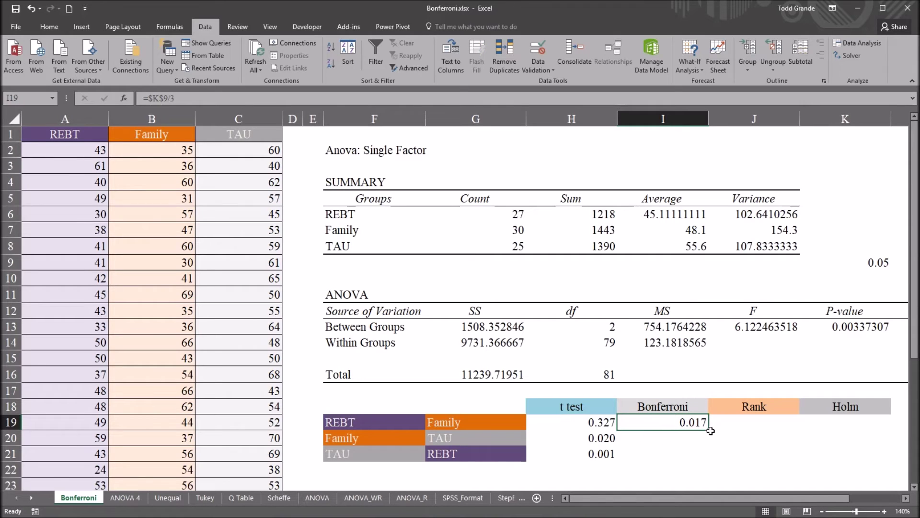
left_click_drag(708, 430, 706, 459)
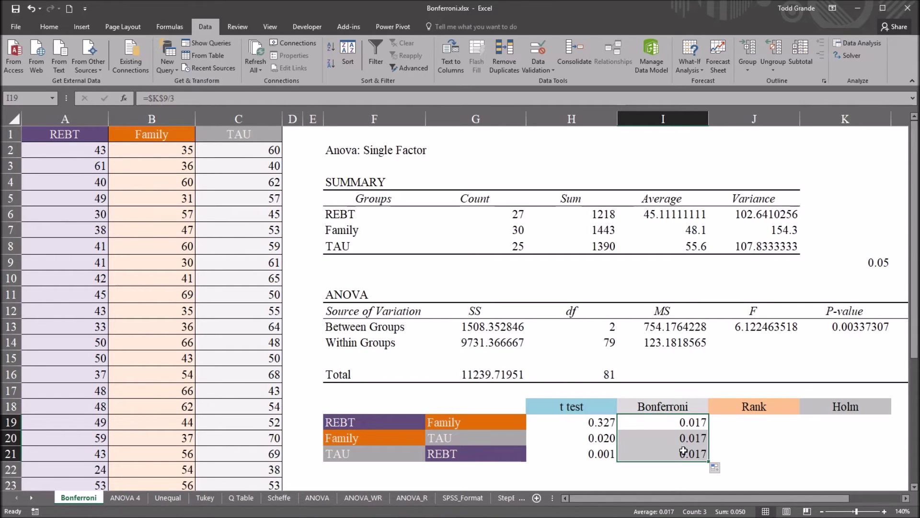
Check the copied formulas in the Bonferroni cells I19 to I21
left_click(671, 439)
left_click(663, 454)
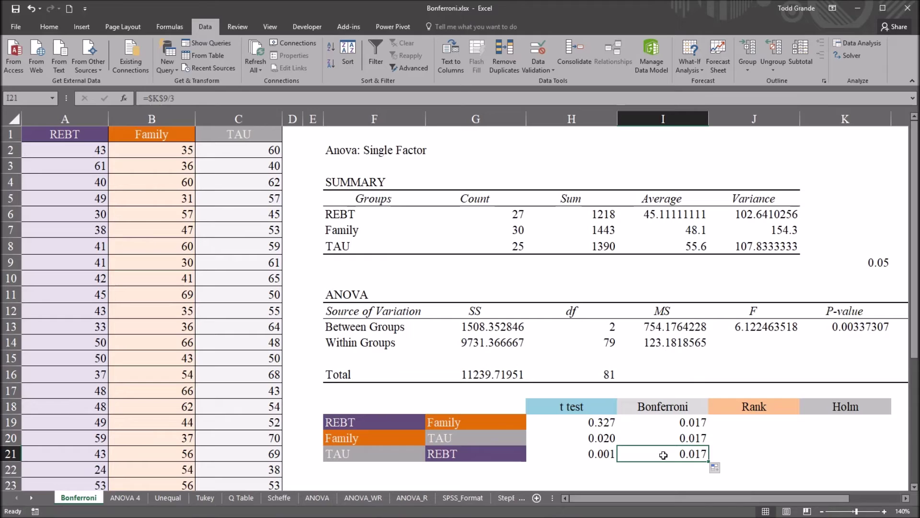
left_click(662, 435)
left_click(661, 422)
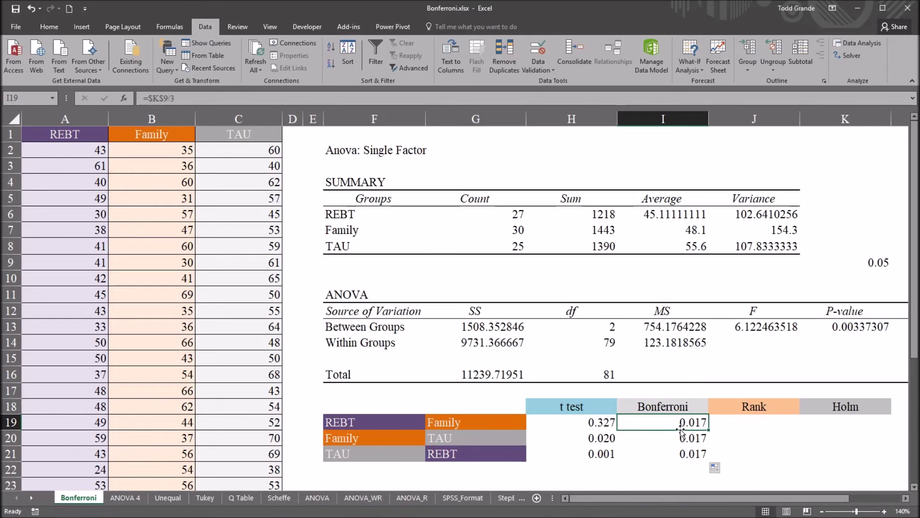
left_click_drag(673, 425, 671, 451)
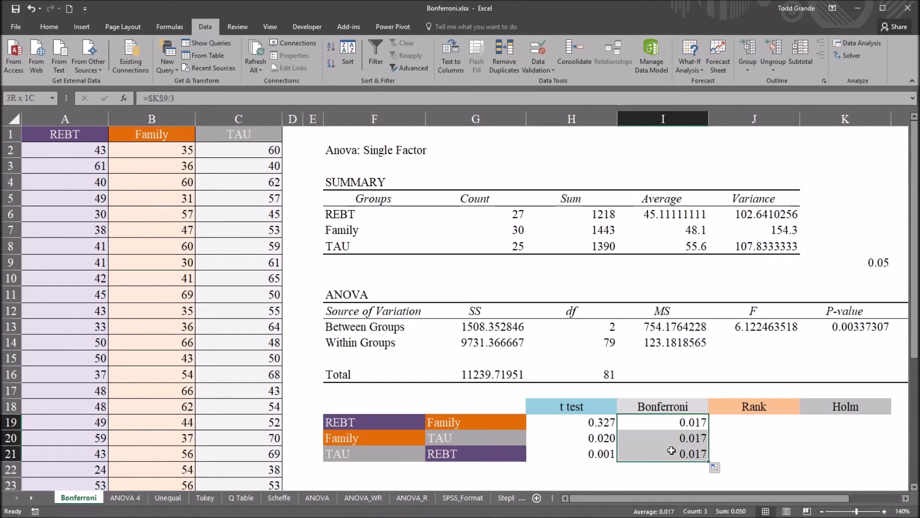
left_click(669, 420)
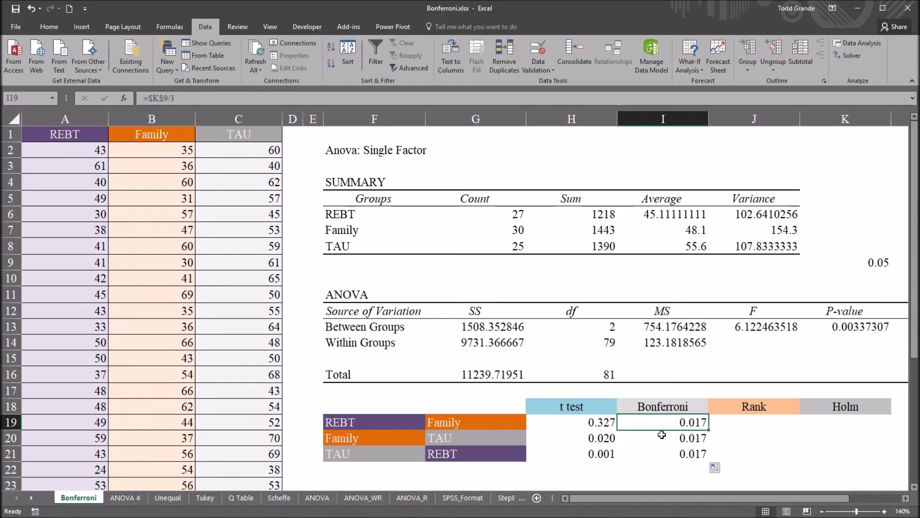
Compare the REBT–Family t-test p-value in H19 with its Bonferroni threshold in I19
left_click(576, 417)
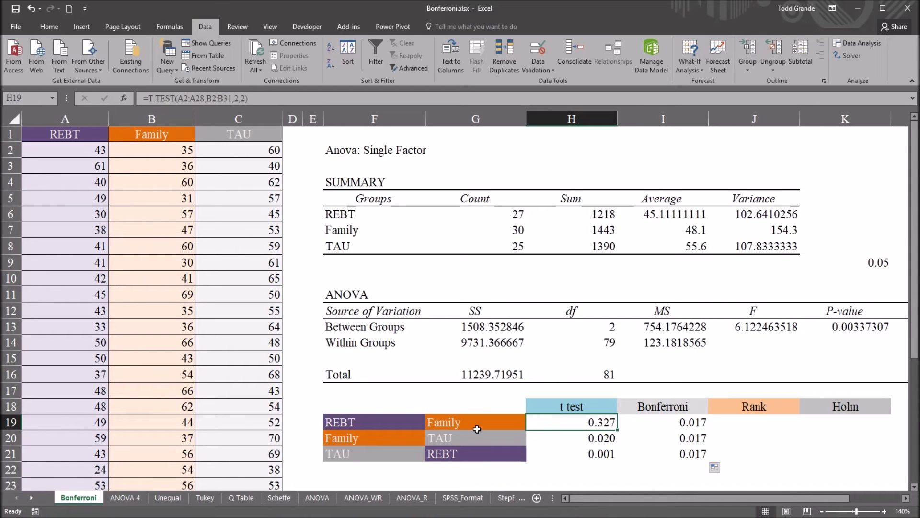
left_click(677, 423)
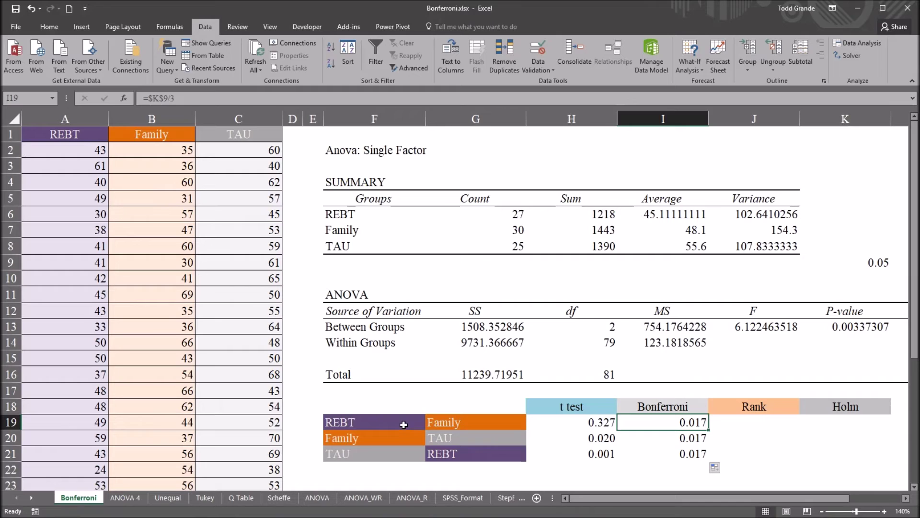
left_click(418, 422)
left_click(454, 422)
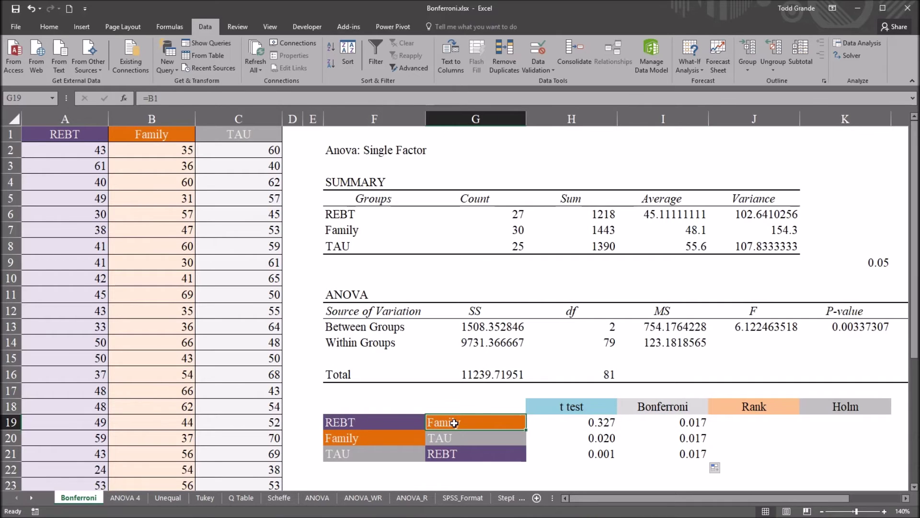
left_click(577, 423)
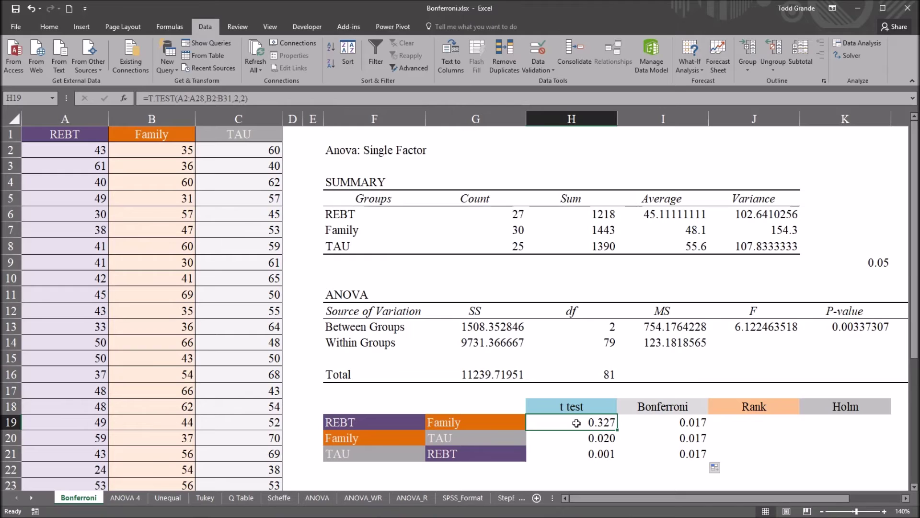
left_click(658, 425)
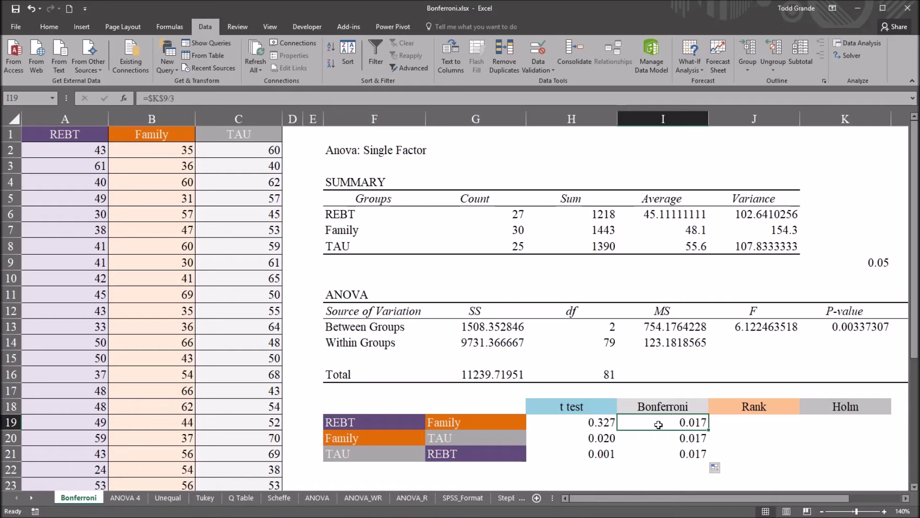
left_click_drag(402, 422, 428, 423)
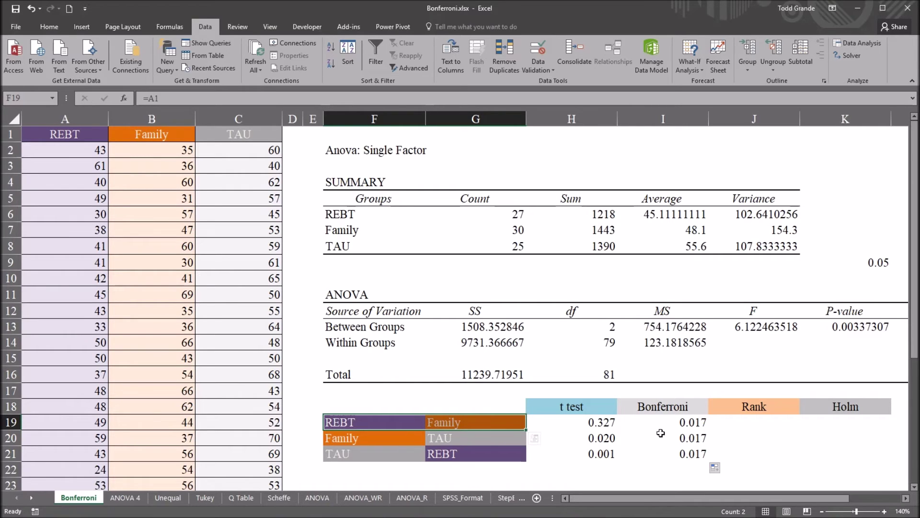
Compare the Family–TAU and TAU–REBT p-values in H20 and H21 with their Bonferroni thresholds in I20 and I21
left_click(567, 439)
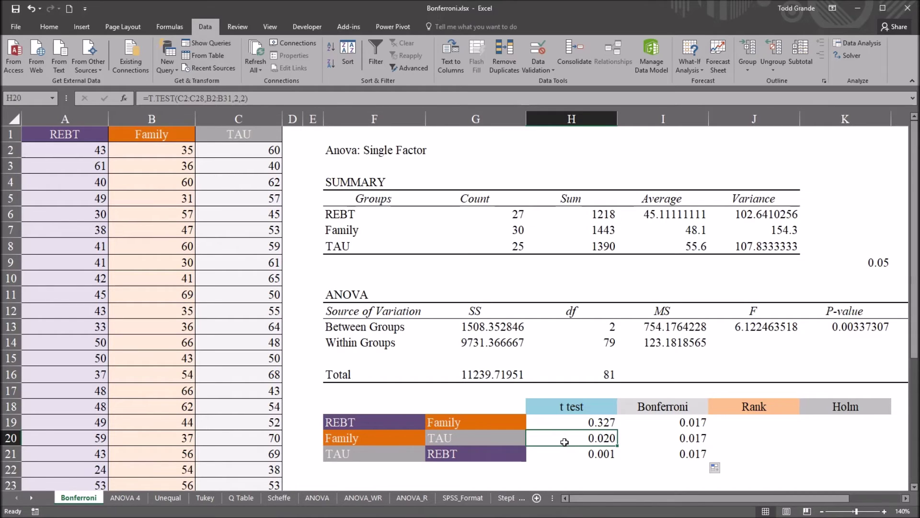
left_click(666, 439)
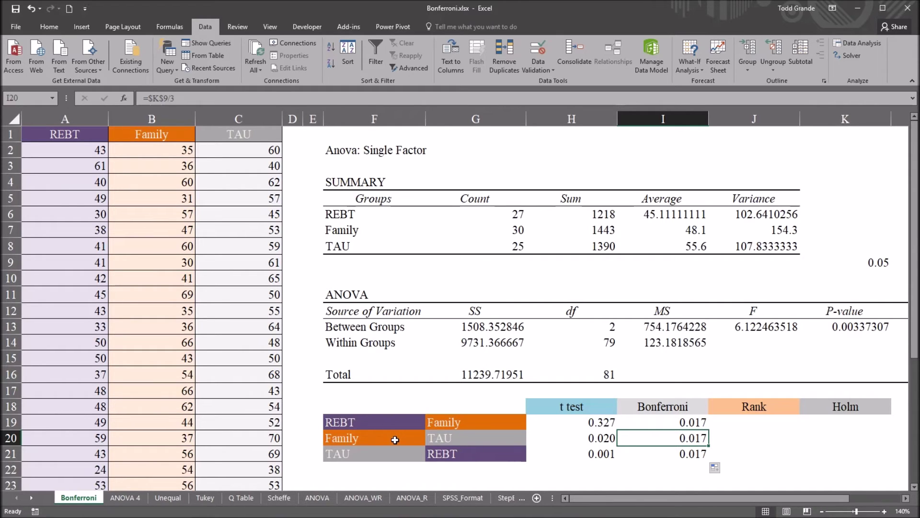
left_click_drag(396, 440, 442, 444)
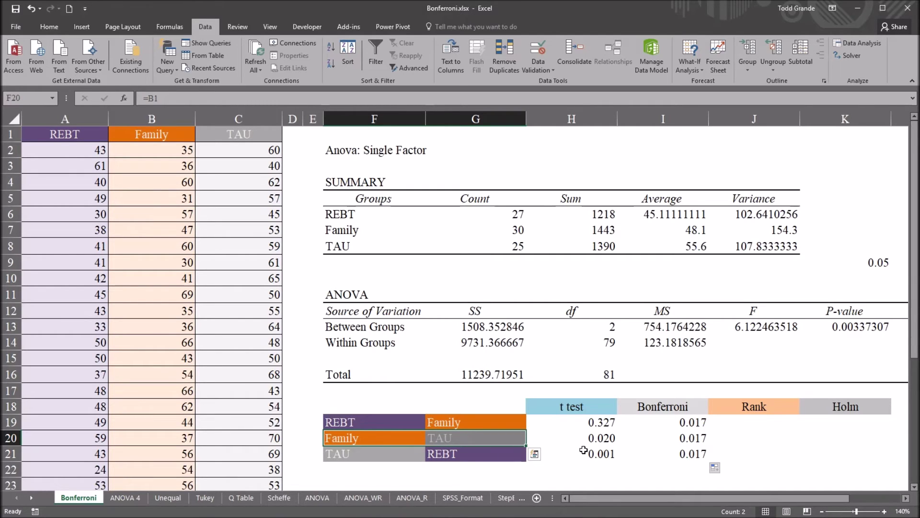
left_click(655, 446)
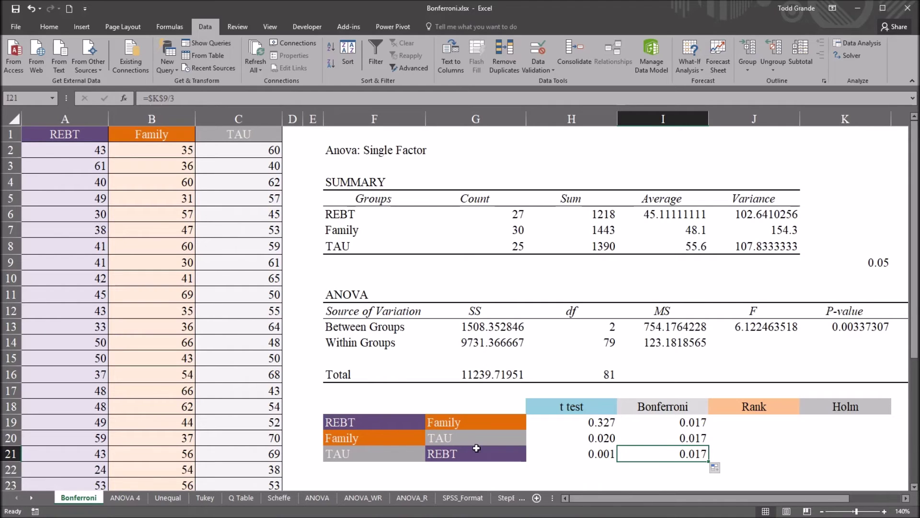
left_click(403, 455)
left_click(446, 458)
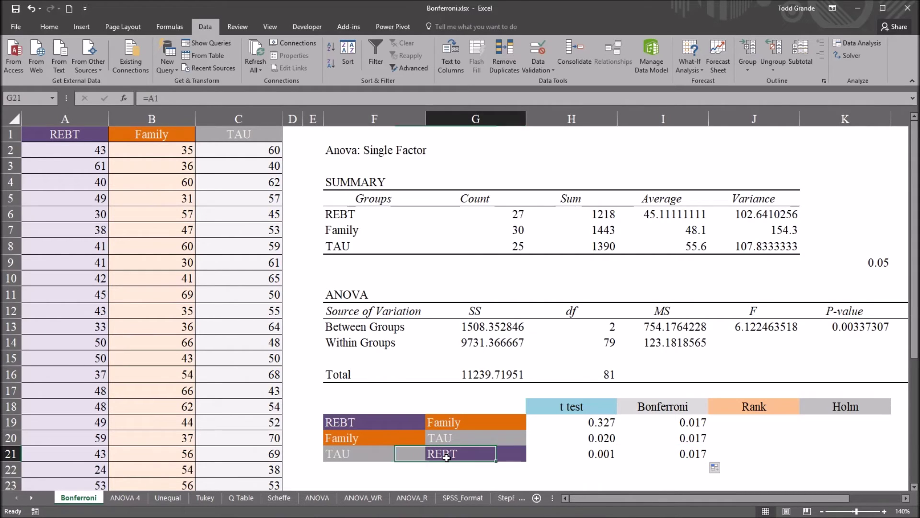
left_click(575, 454)
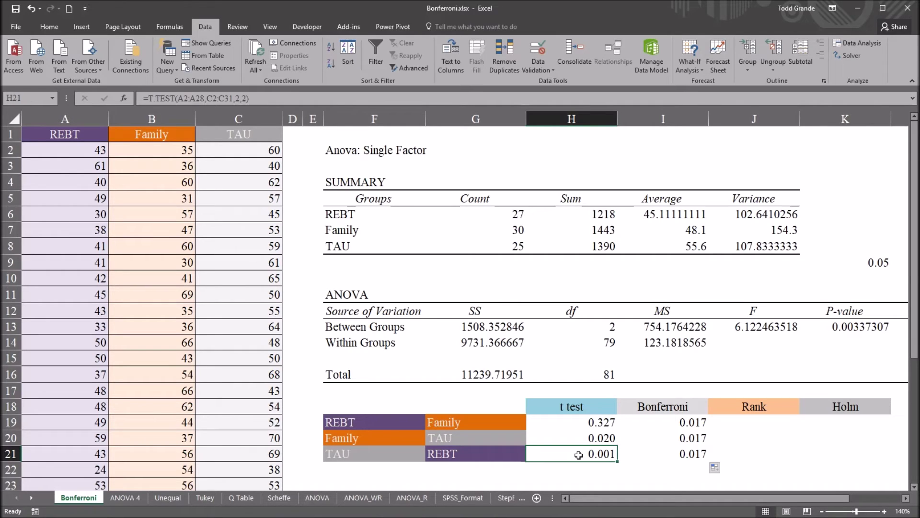
left_click(678, 453)
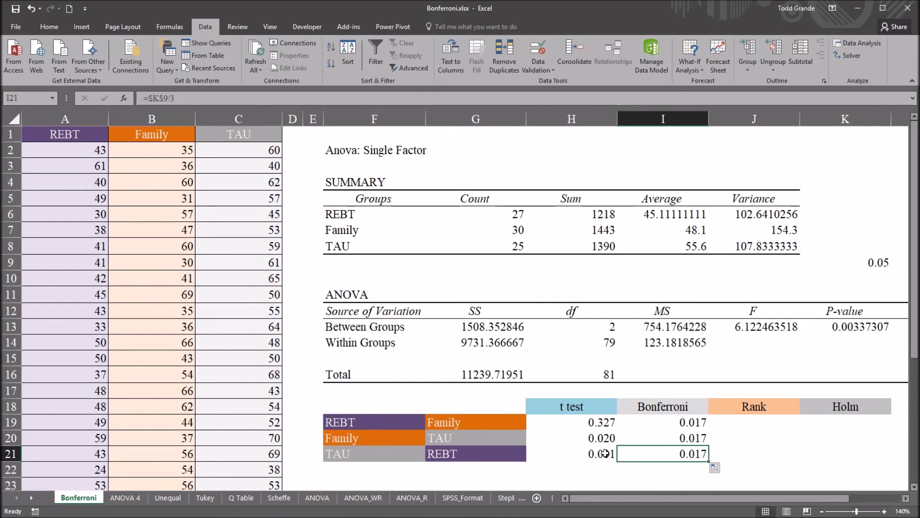
left_click(682, 469)
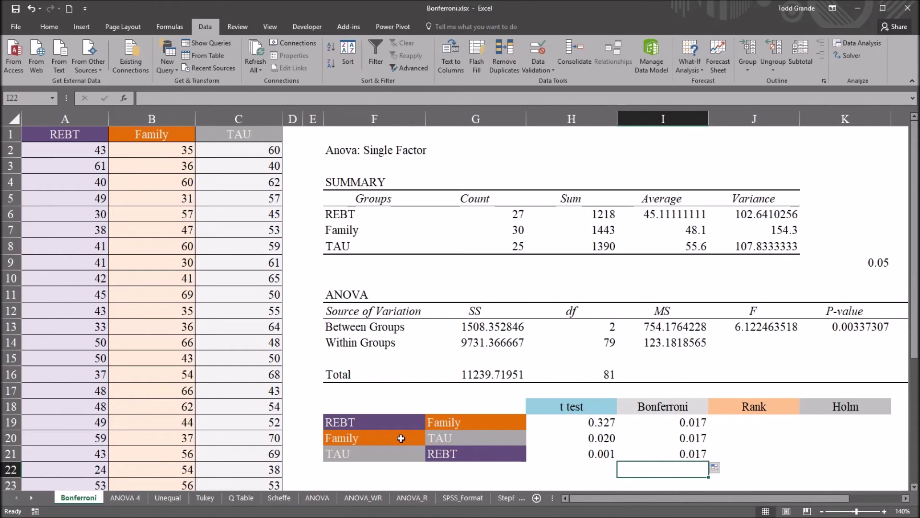
Review the three group pairs again, checking which p-values fall below the Bonferroni threshold and how close Family–TAU comes
left_click_drag(402, 439, 428, 439)
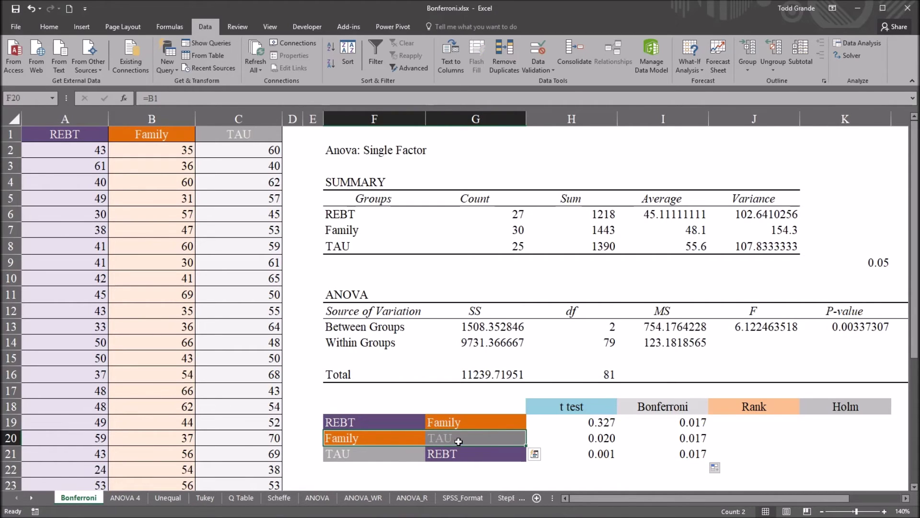
left_click_drag(403, 458, 439, 455)
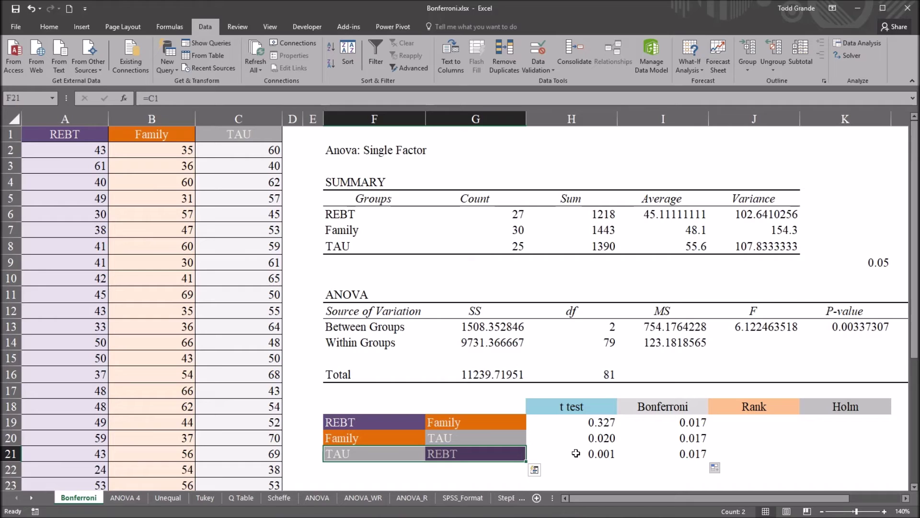
left_click(650, 449)
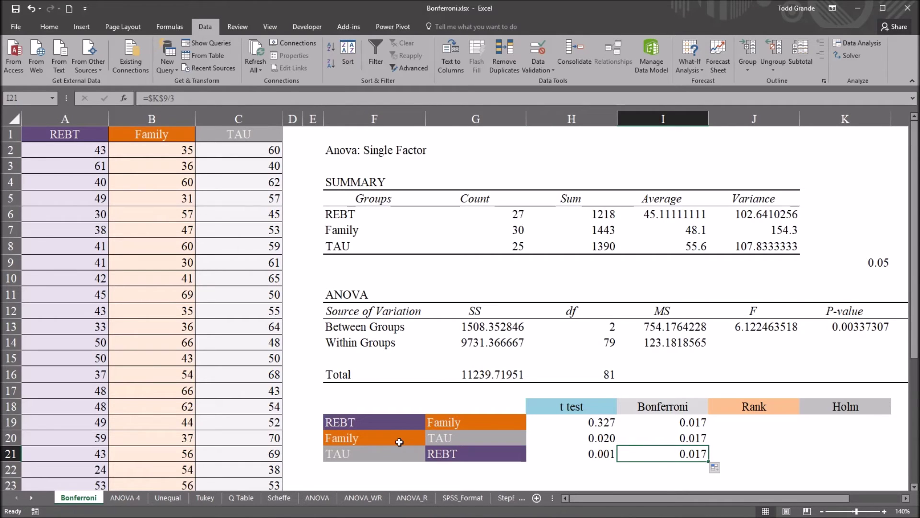
left_click_drag(402, 439, 437, 423)
left_click(424, 422)
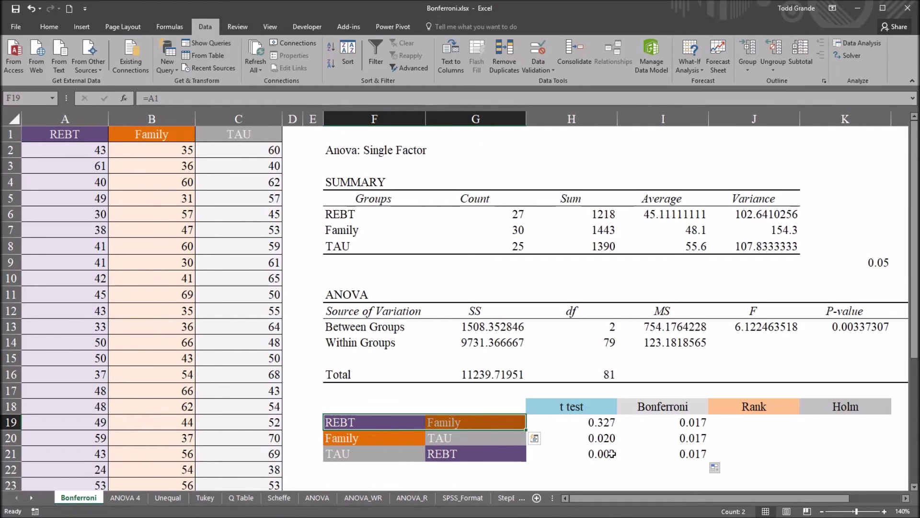
left_click(647, 455)
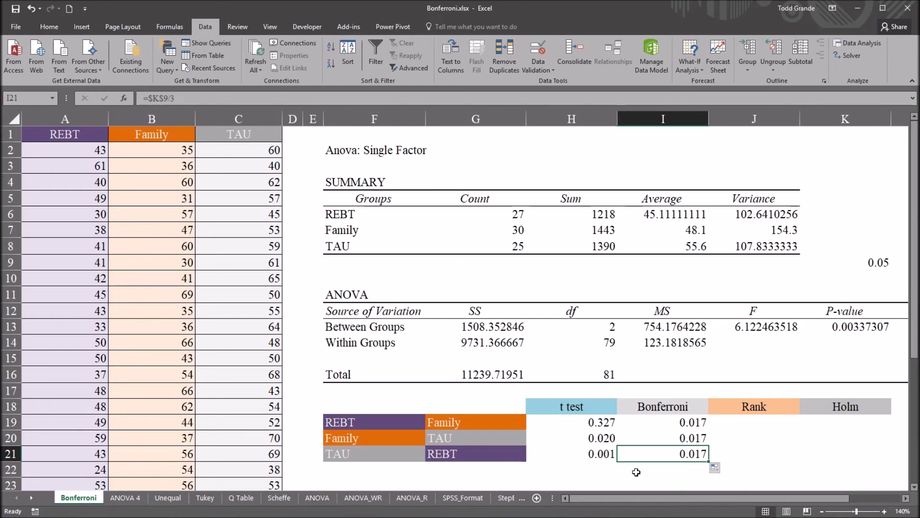
left_click(383, 438)
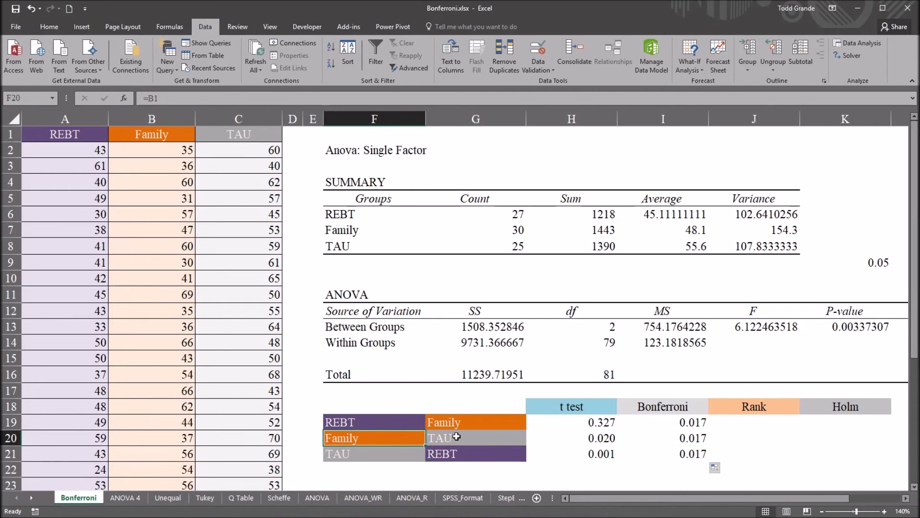
left_click(463, 441)
left_click(395, 438)
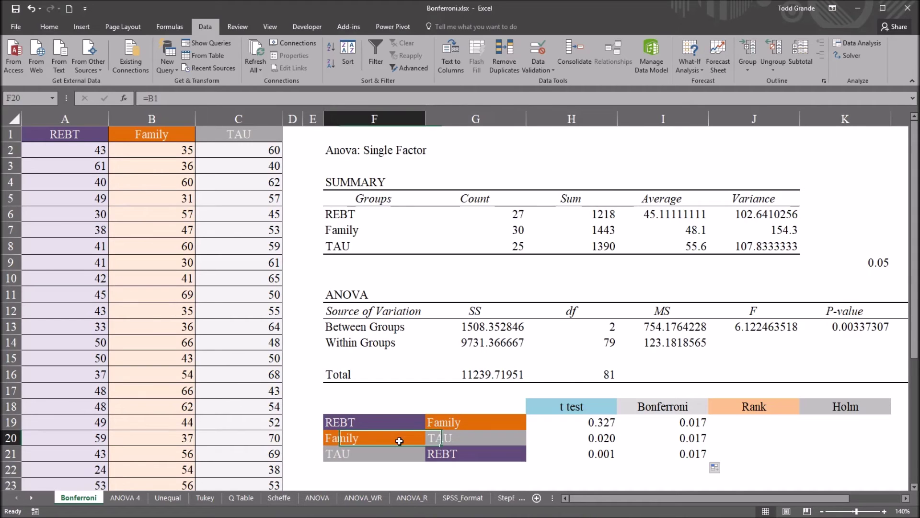
left_click(575, 440)
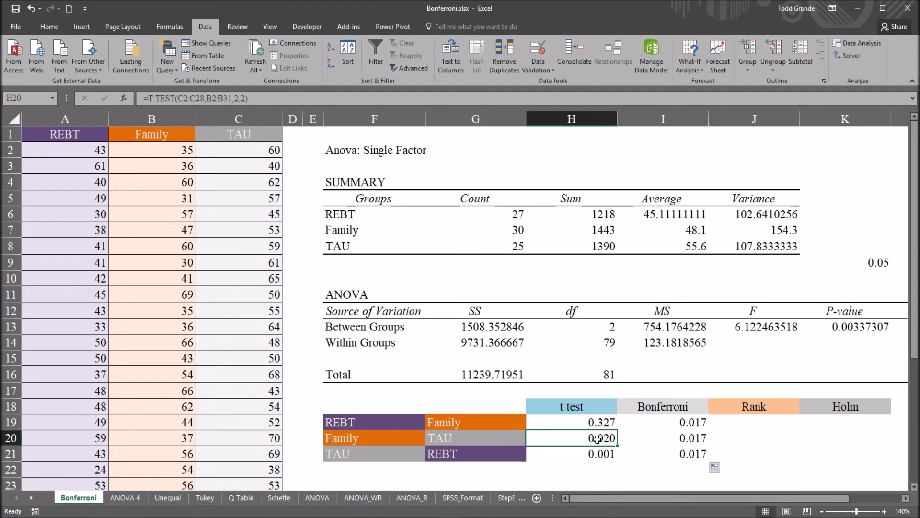
left_click(641, 413)
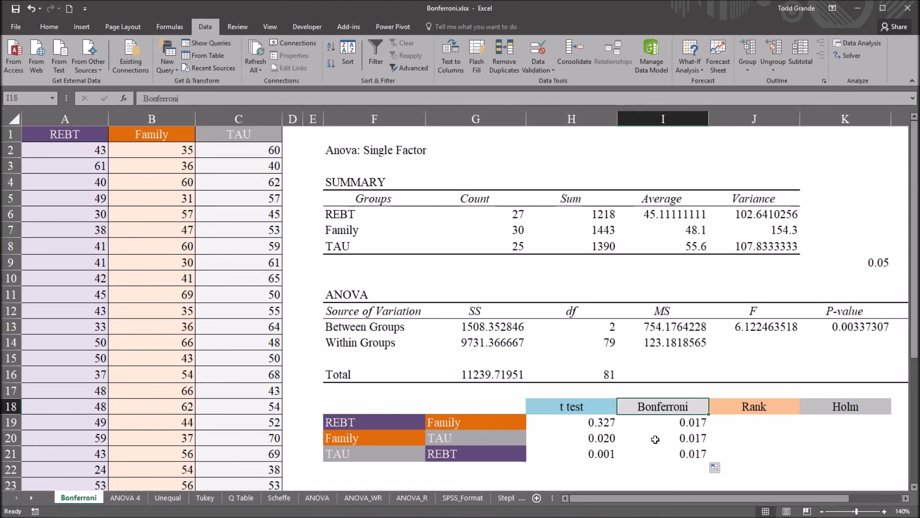
Examine the t-test p-values in H19 to H21 against the Rank cells J19 to J21 to determine their order from smallest to largest
left_click(729, 422)
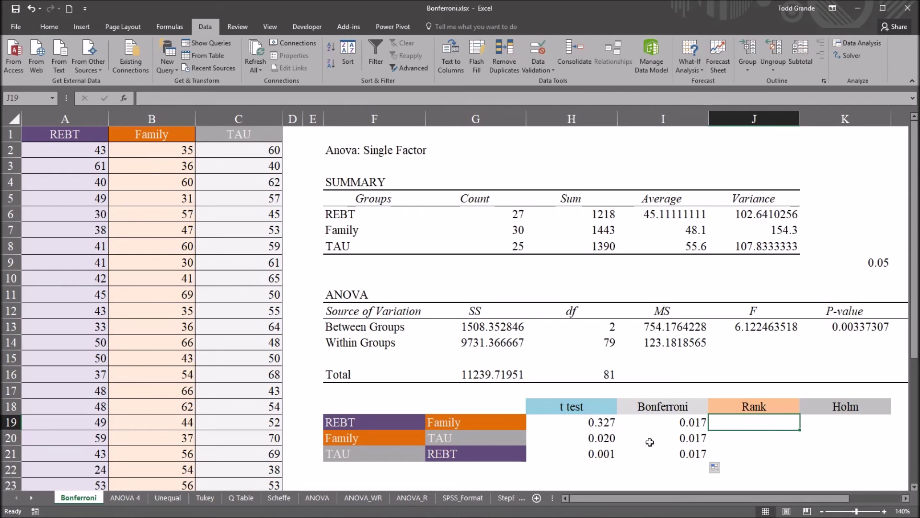
left_click_drag(732, 423, 744, 452)
left_click(744, 453)
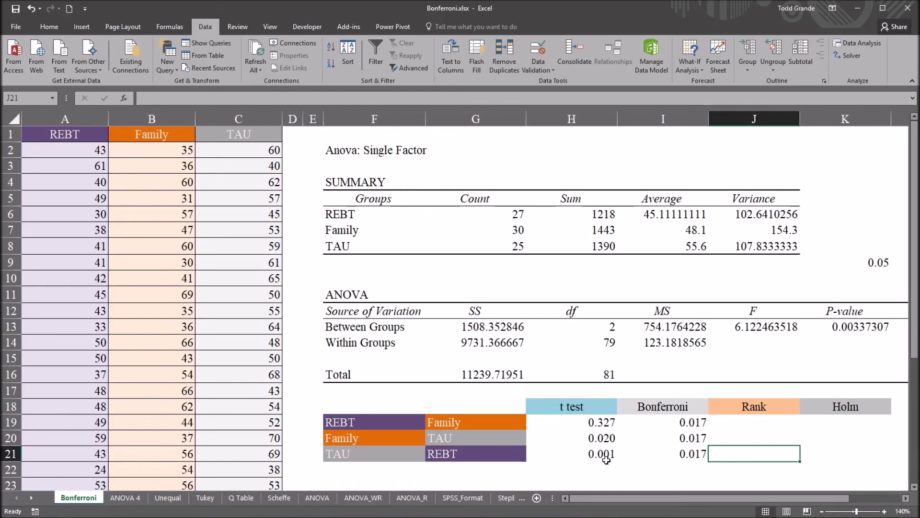
left_click_drag(755, 424, 745, 452)
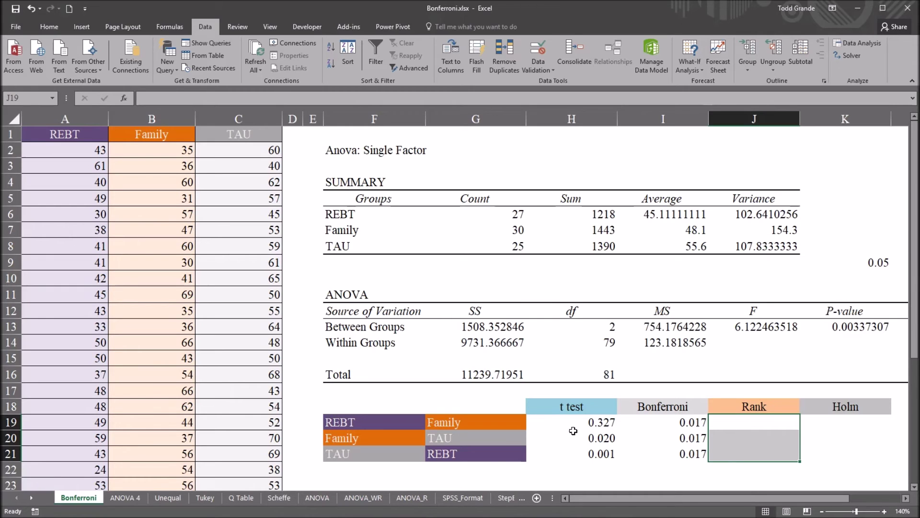
left_click_drag(569, 422, 566, 454)
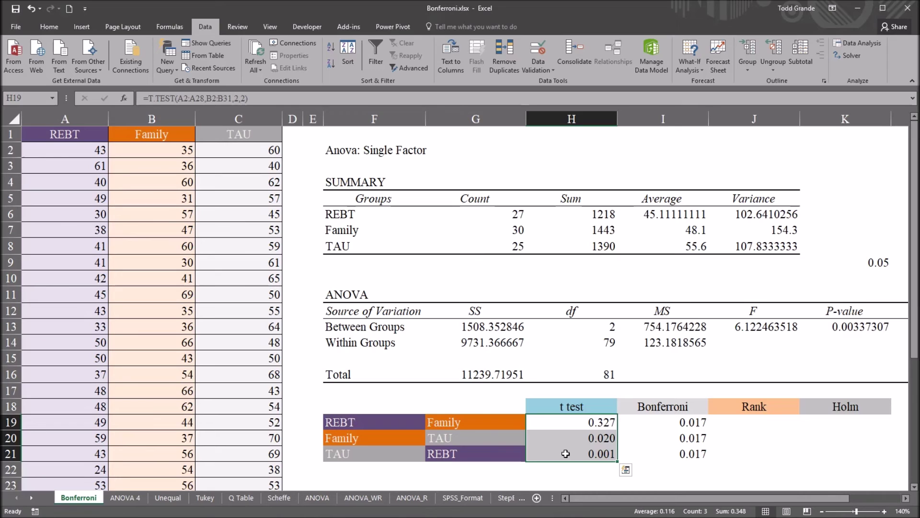
left_click(566, 454)
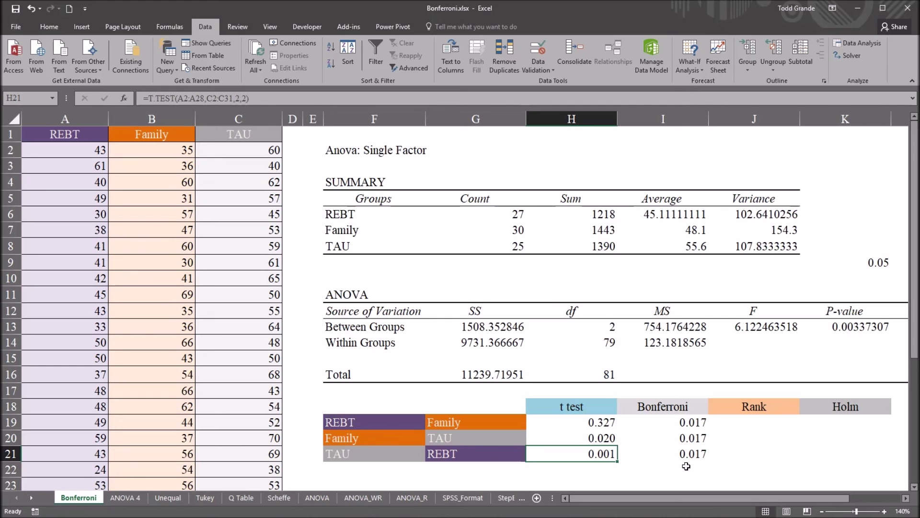
left_click(742, 456)
left_click_drag(751, 427, 752, 447)
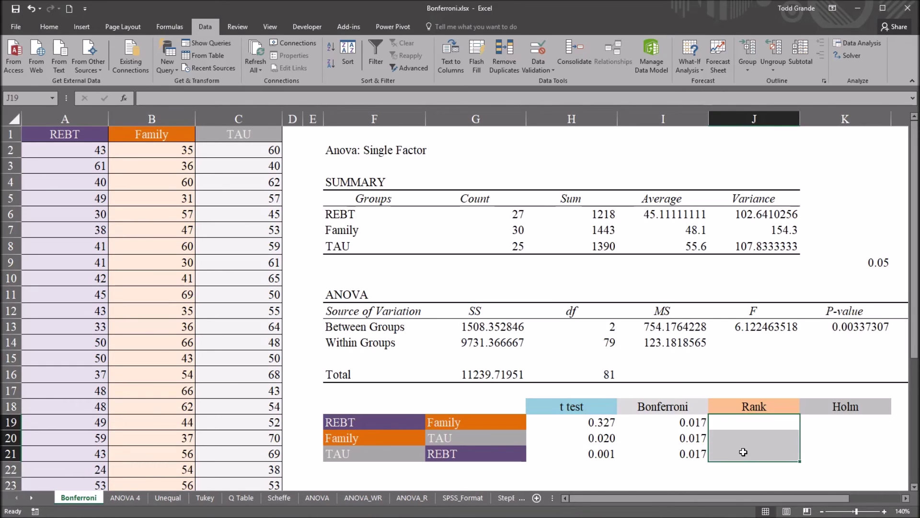
left_click_drag(587, 423, 584, 452)
Enter the p-value ranks for the Holm correction: 1 in J21 for TAU–REBT and 2 in J20 for Family–TAU
left_click(726, 455)
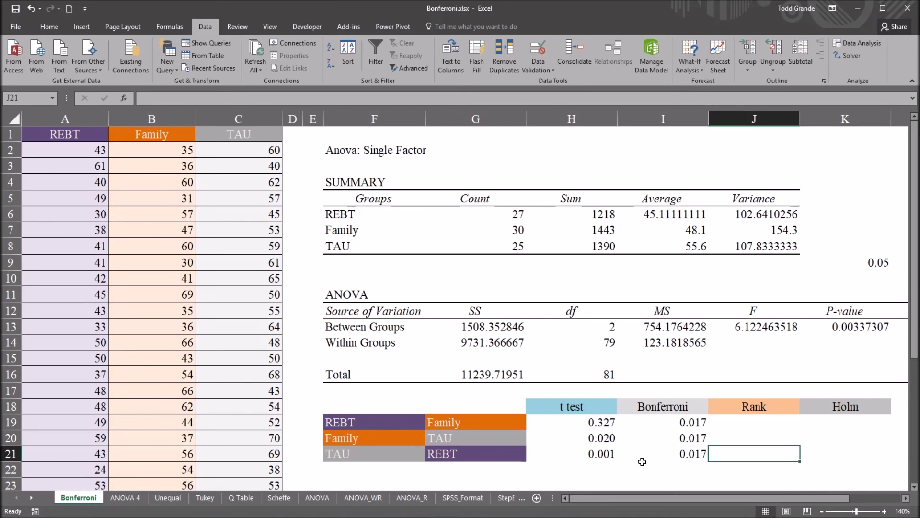
type("1")
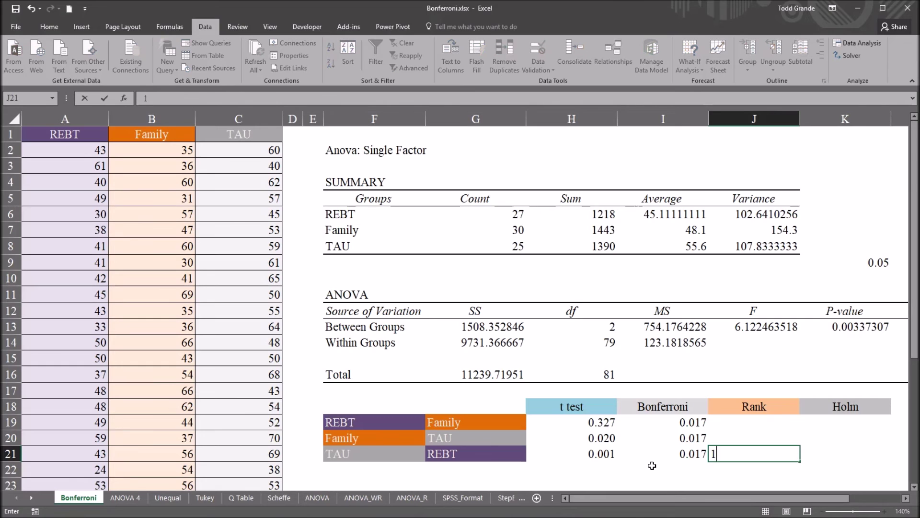
key("Up")
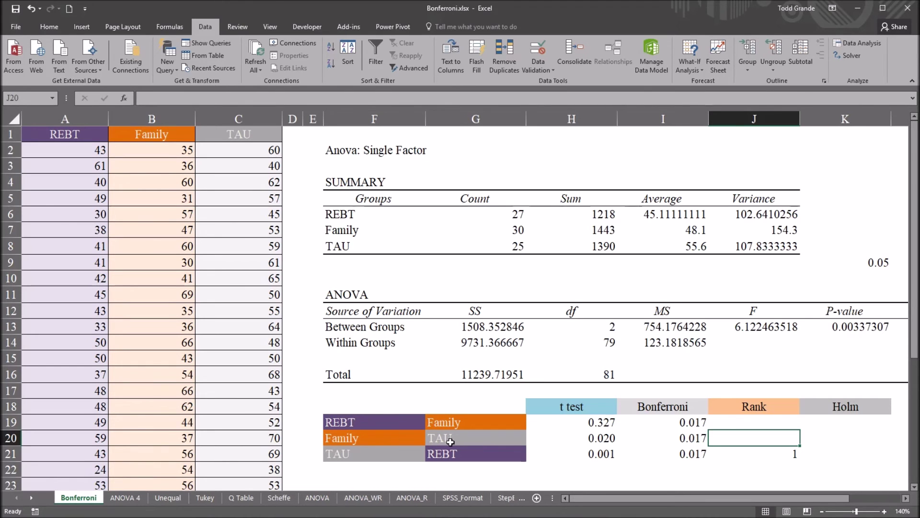
left_click(570, 438)
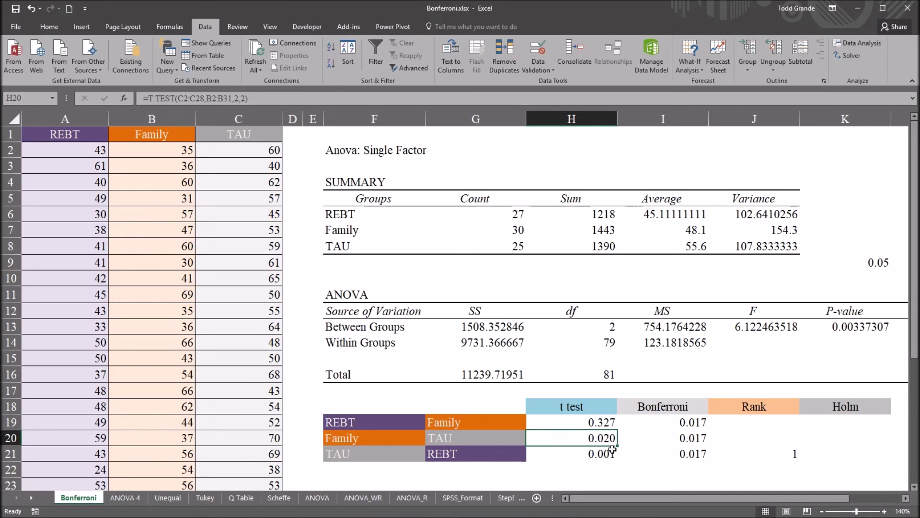
left_click(738, 441)
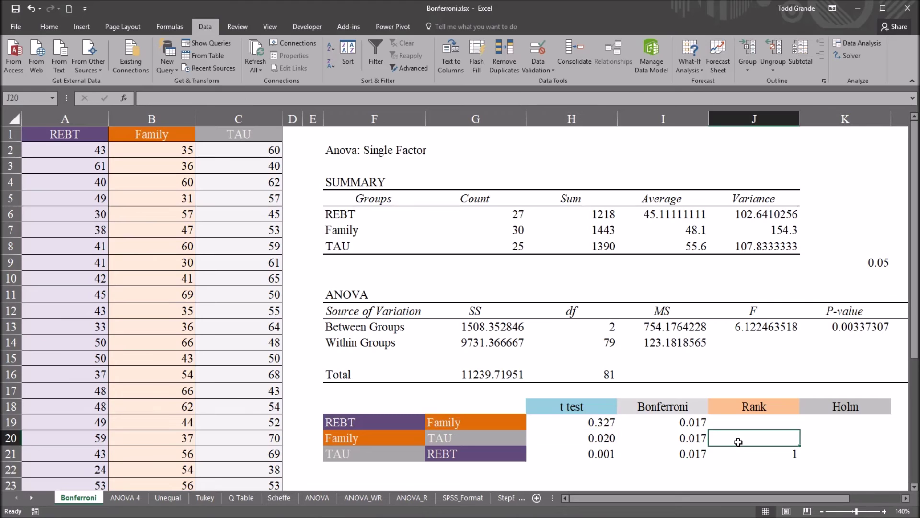
type("2")
key("Up")
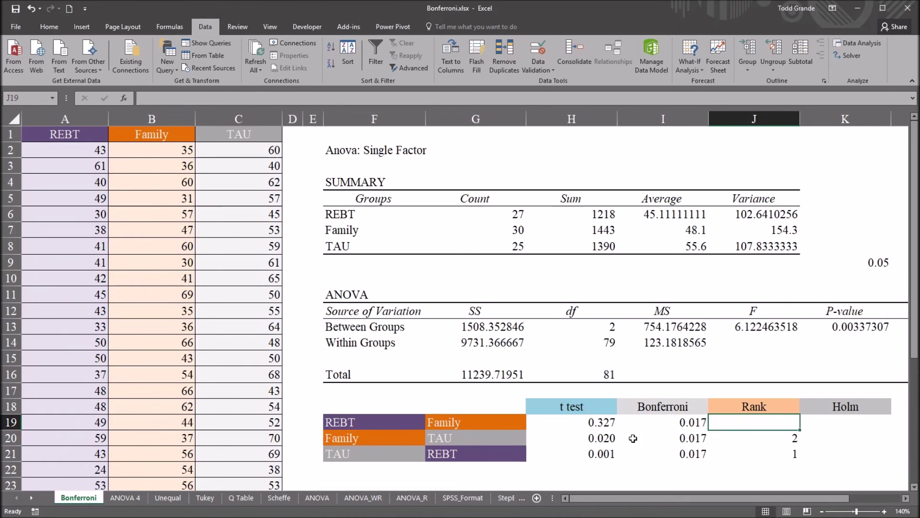
Enter rank 3 in J19 for the REBT–Family comparison and review the completed ranks in J19 to J21
type("3")
key("Return")
key("Up")
left_click_drag(722, 422, 729, 449)
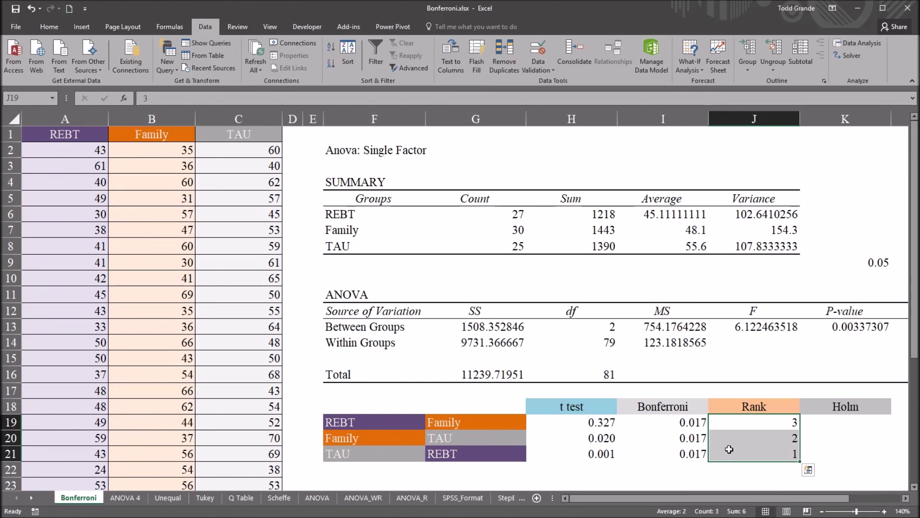
left_click(733, 422)
Enter the Holm threshold formula =$K$9/(3-J19+1) in K19 for the REBT–Family comparison
left_click(813, 422)
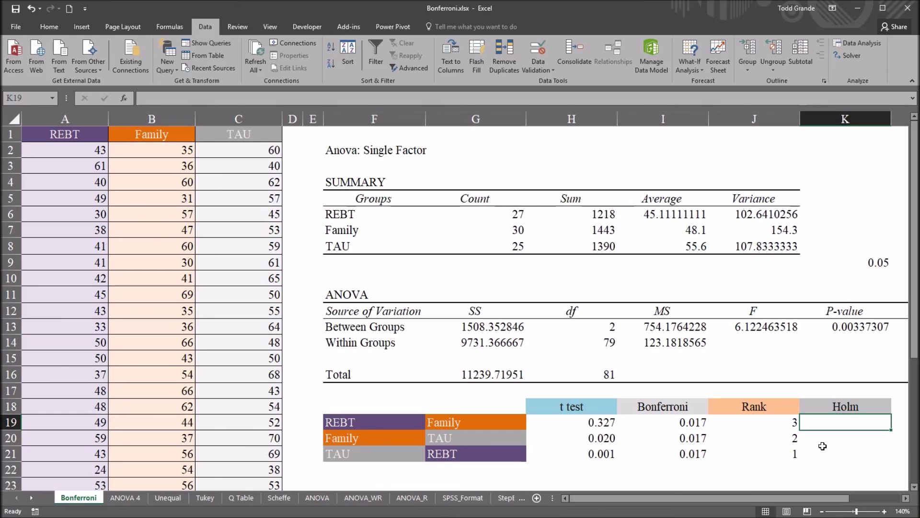
type("=")
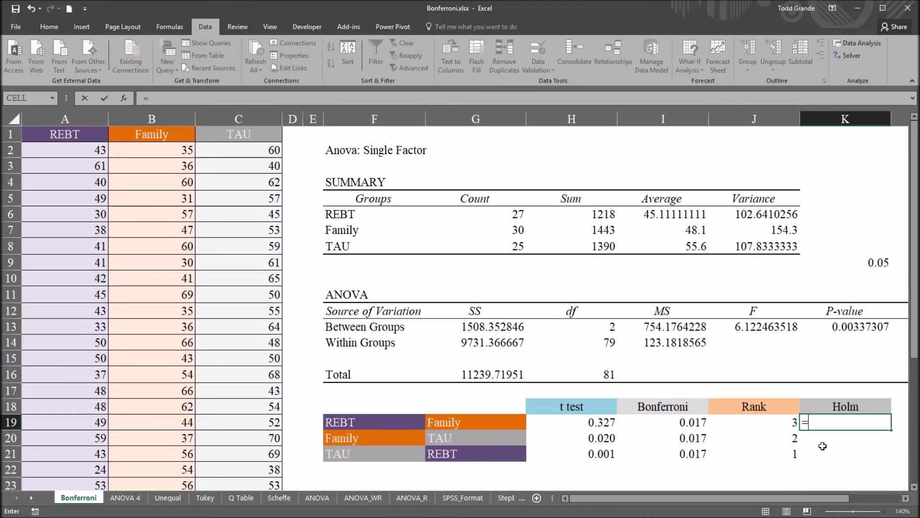
left_click(867, 264)
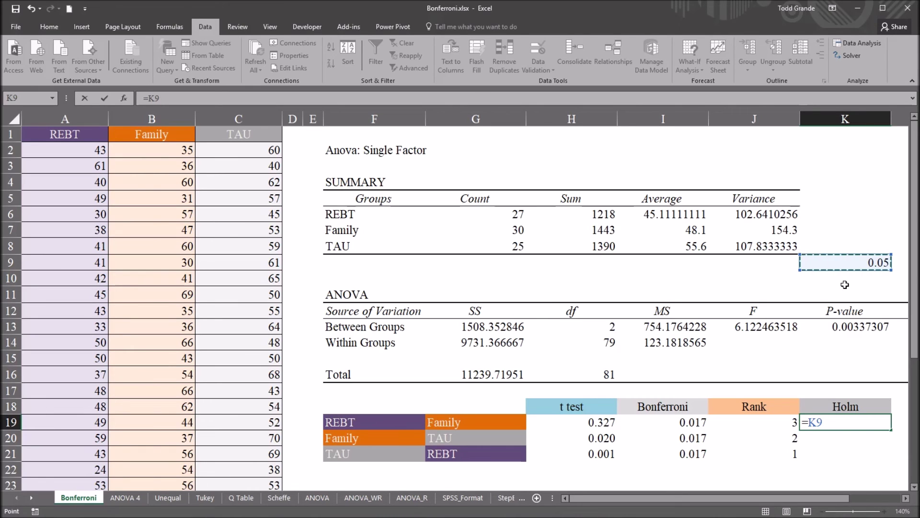
key("F4")
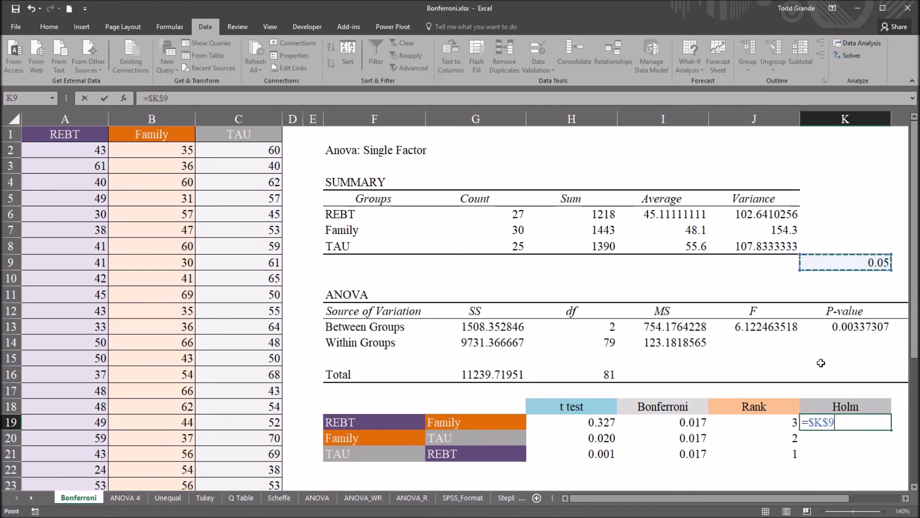
type("/(3")
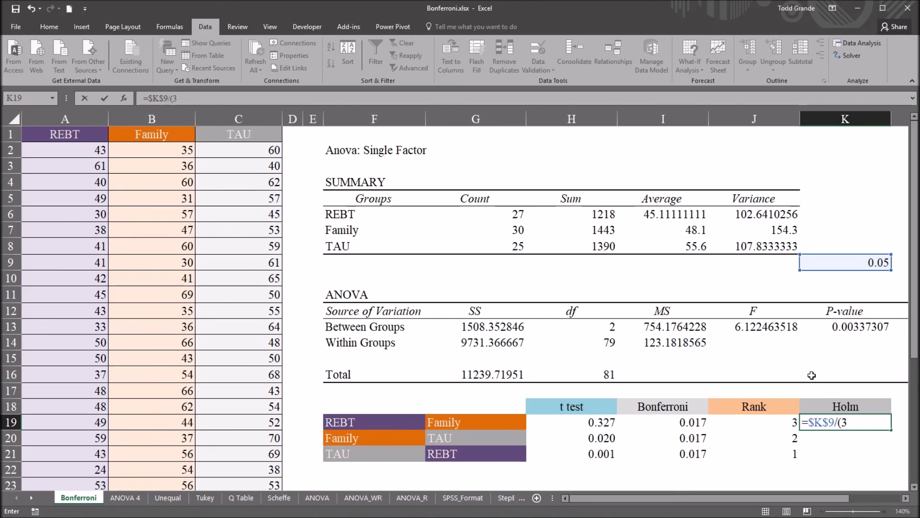
type("-")
left_click(747, 425)
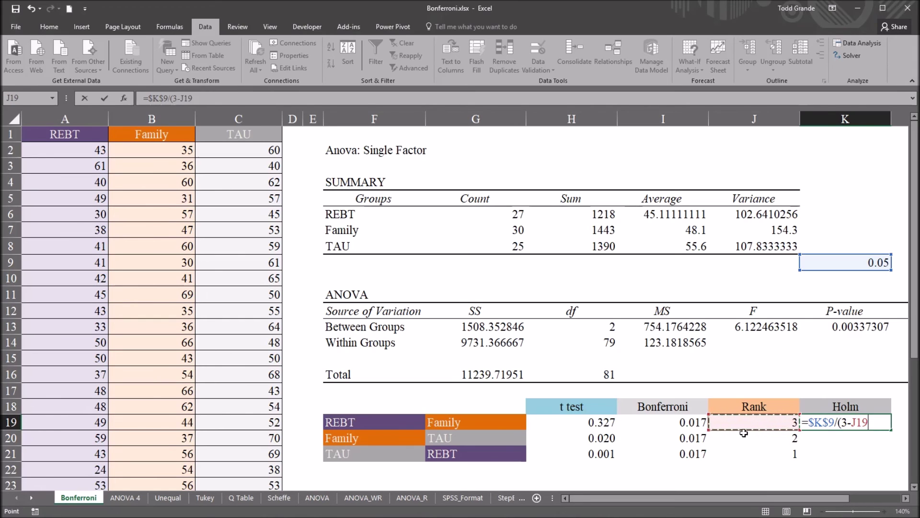
type("+1")
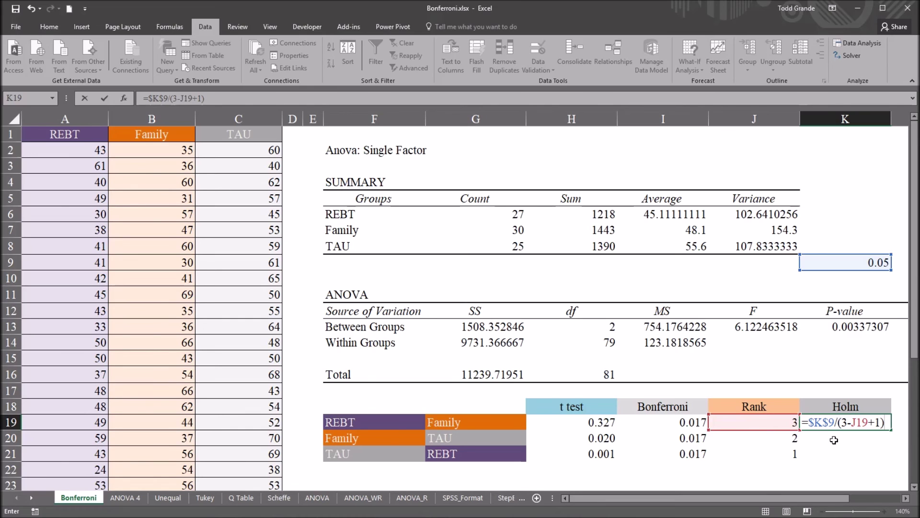
key("Return")
Compare the REBT–Family p-value in H19 with its Holm threshold in K19 and the original alpha in K9
left_click(829, 423)
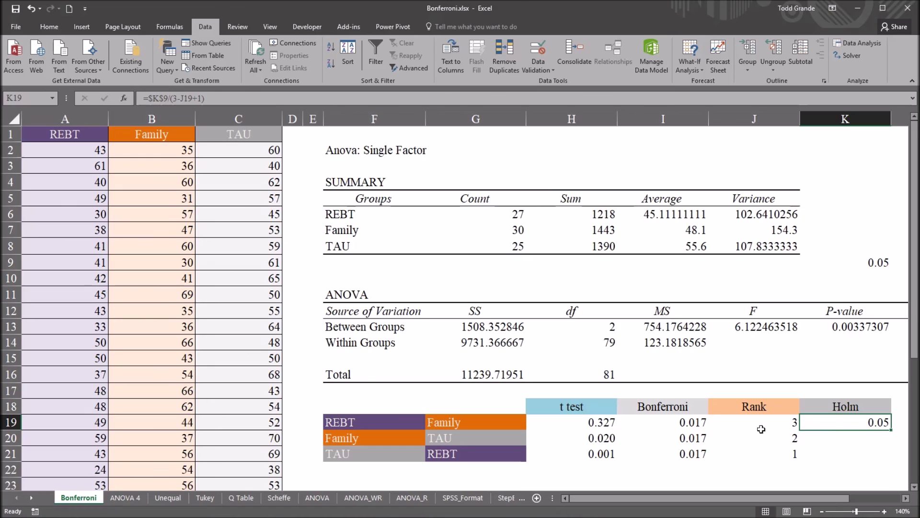
left_click(445, 425)
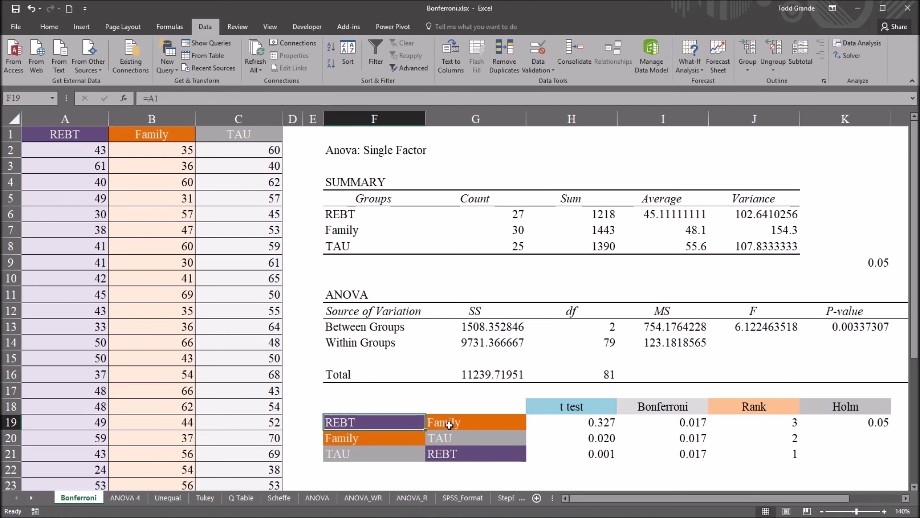
left_click(577, 423)
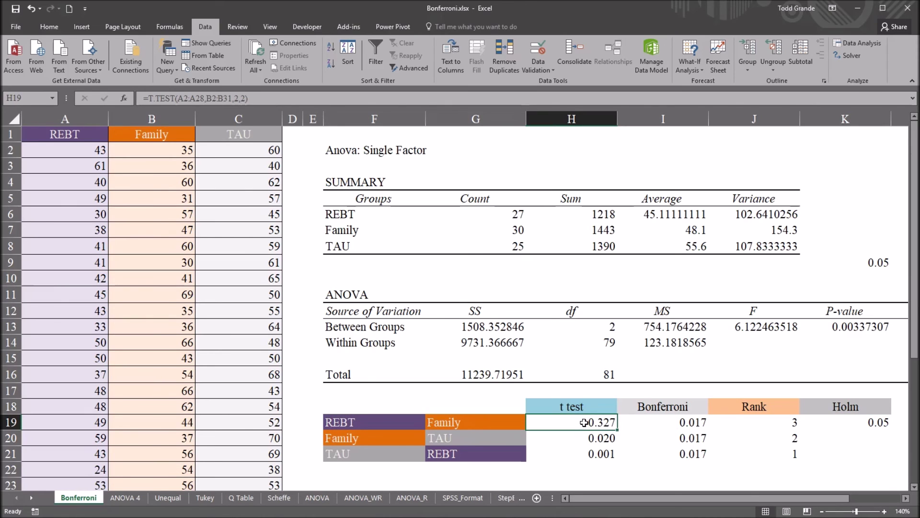
left_click(828, 425)
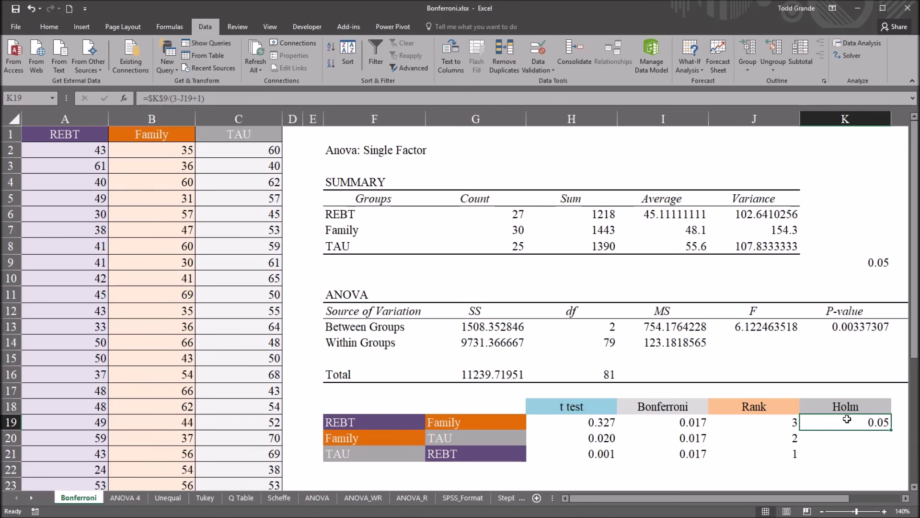
left_click(840, 263)
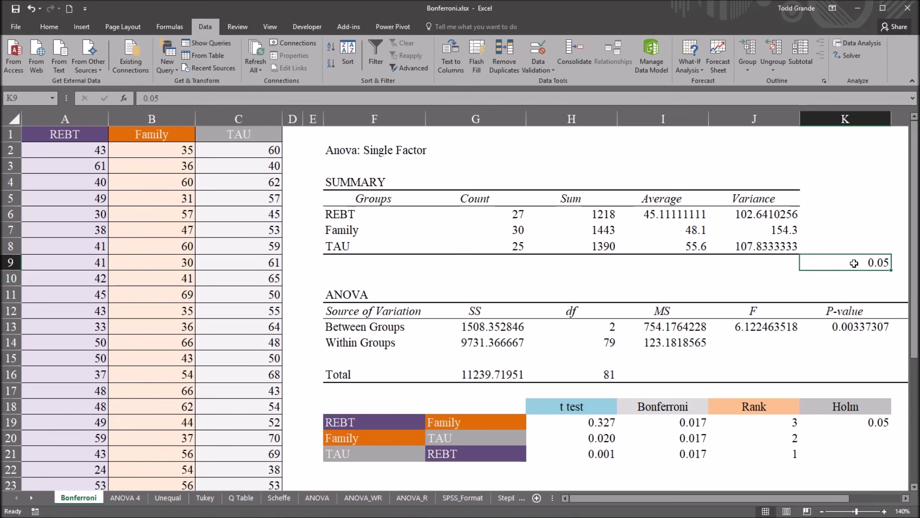
left_click(836, 423)
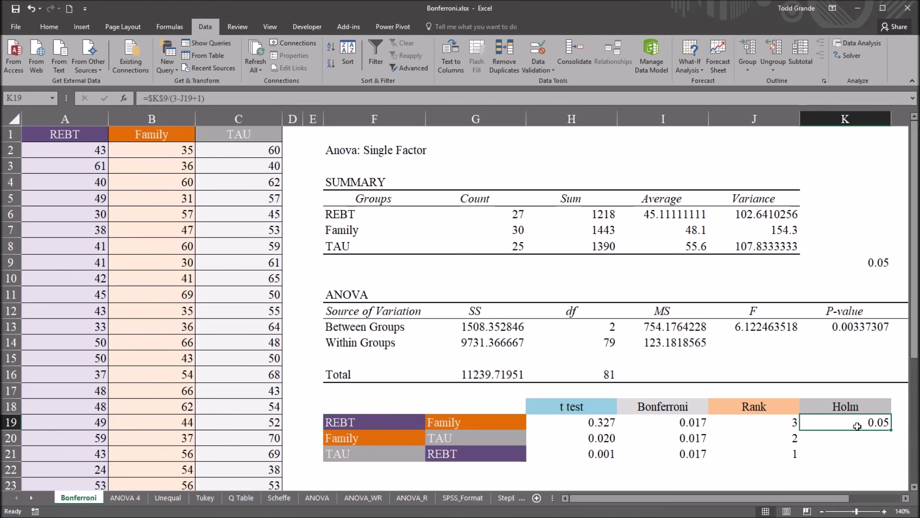
left_click(842, 266)
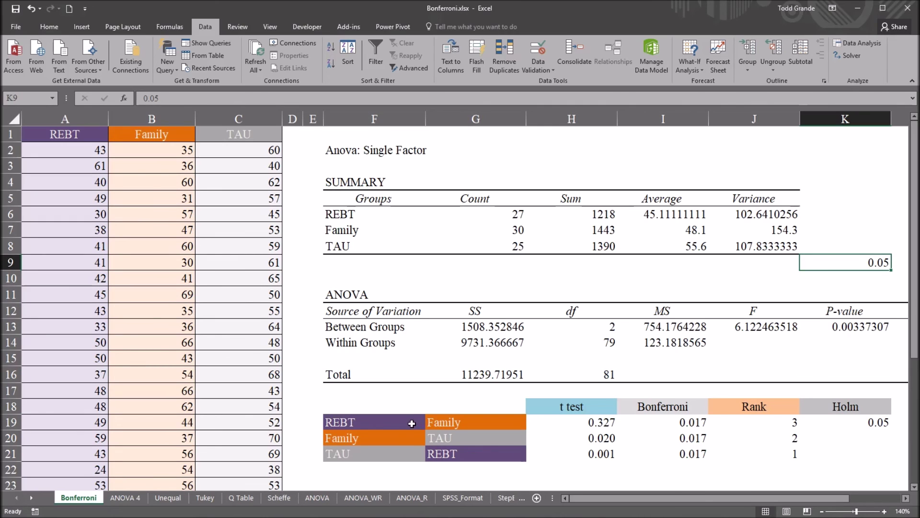
left_click_drag(378, 421, 475, 421)
left_click(559, 424)
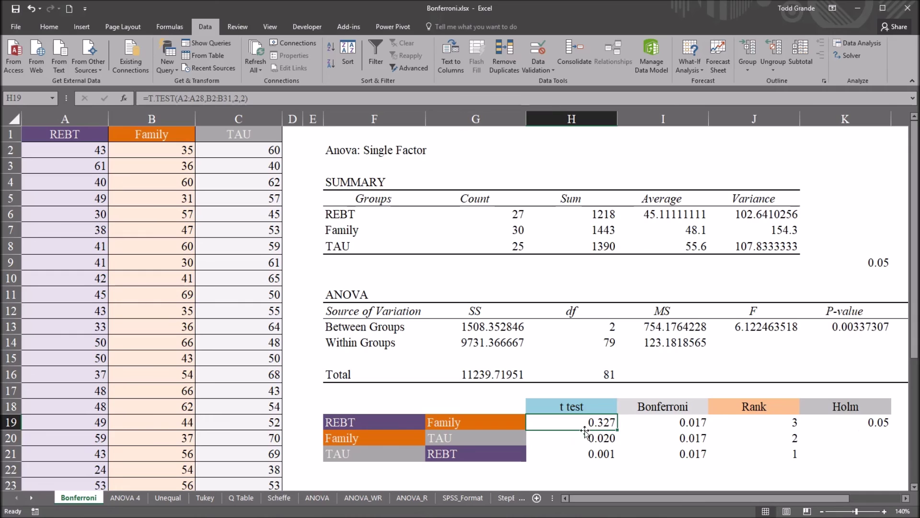
Copy the Holm formula from K19 down to K20 and K21, and inspect the Family–TAU threshold
left_click(855, 423)
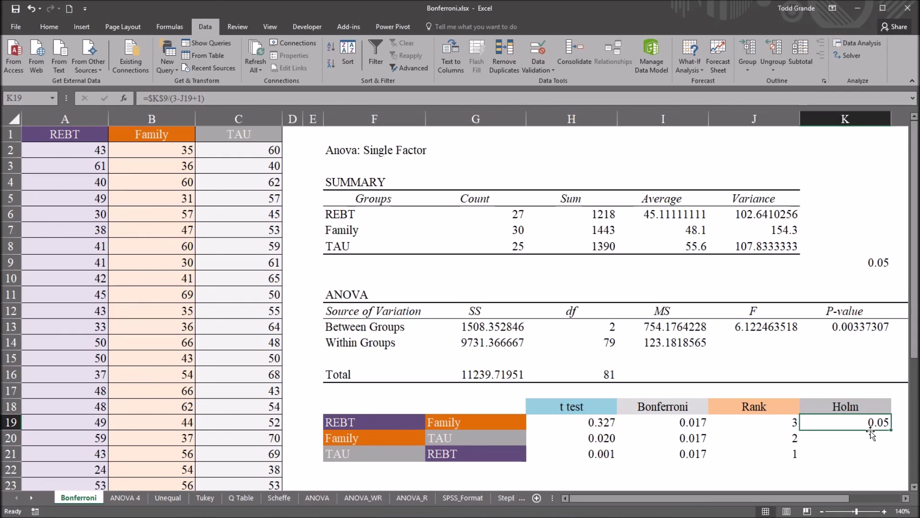
left_click_drag(891, 429, 885, 455)
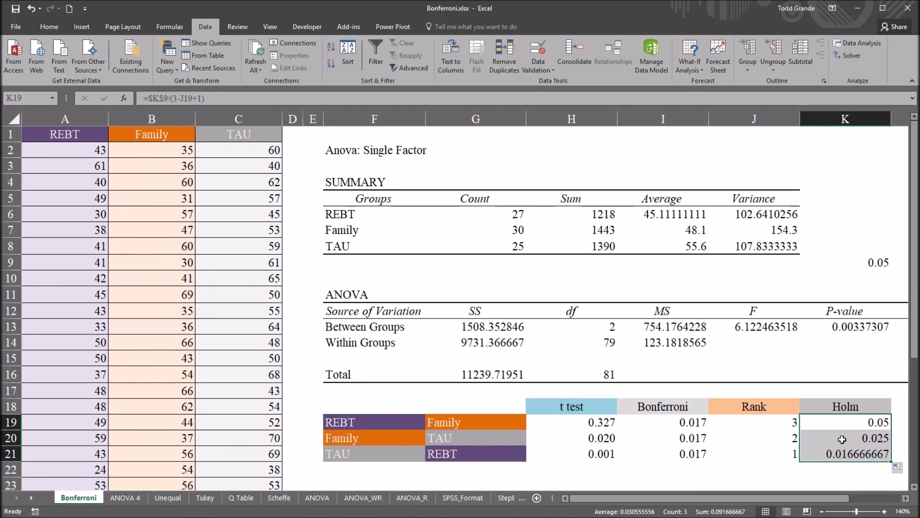
left_click(827, 437)
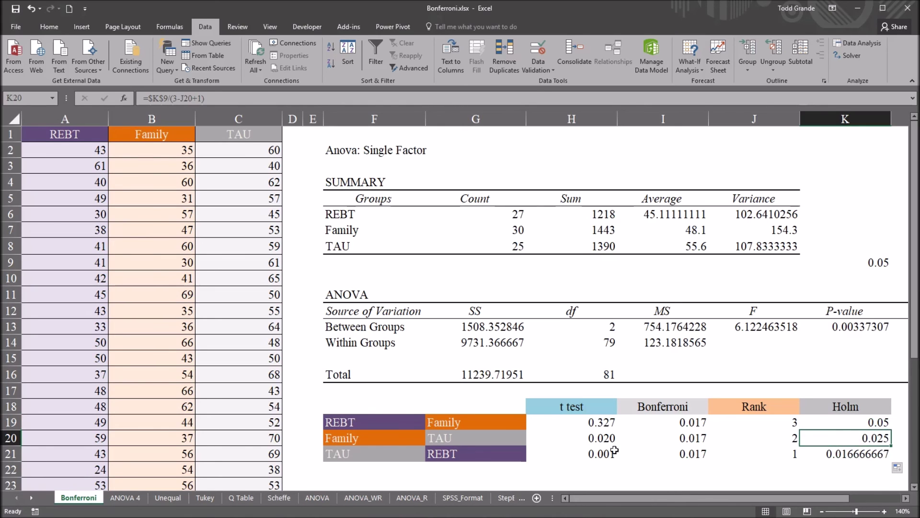
left_click_drag(409, 438, 442, 442)
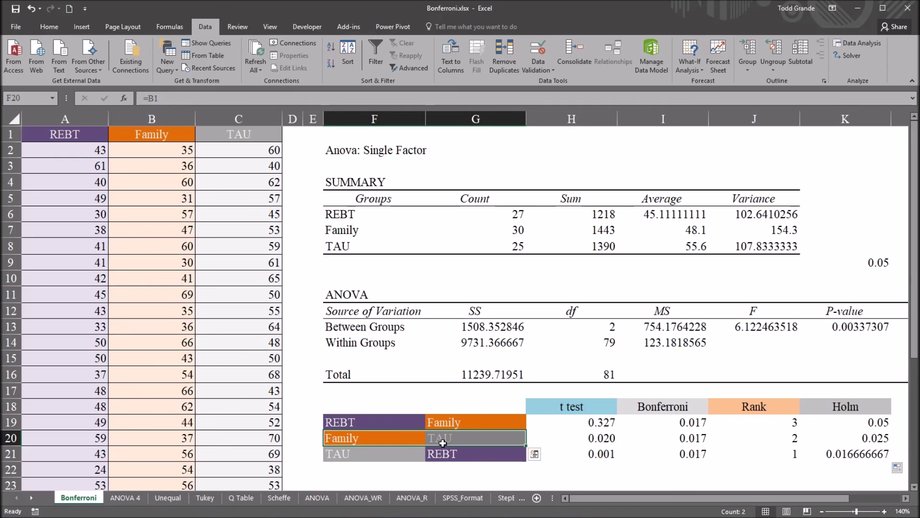
left_click(834, 437)
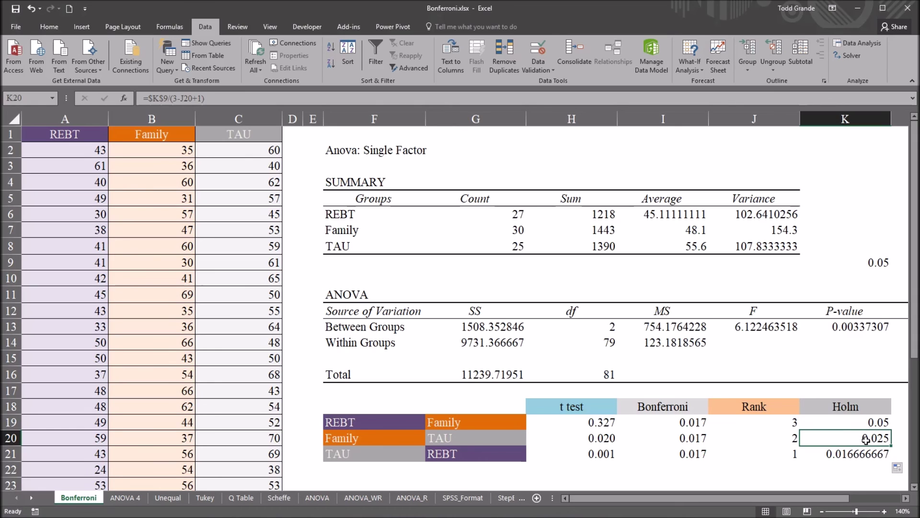
Format the TAU–REBT Holm threshold in K21 to three decimal places
left_click(815, 454)
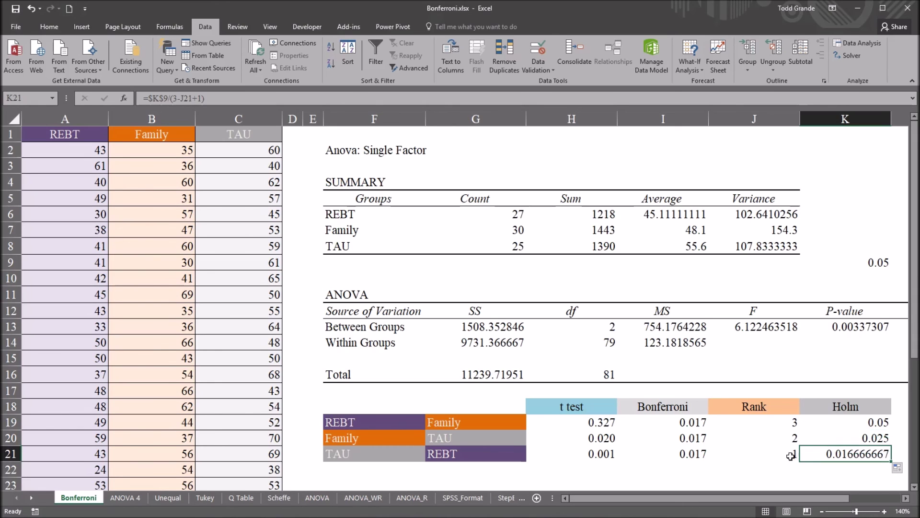
left_click(48, 26)
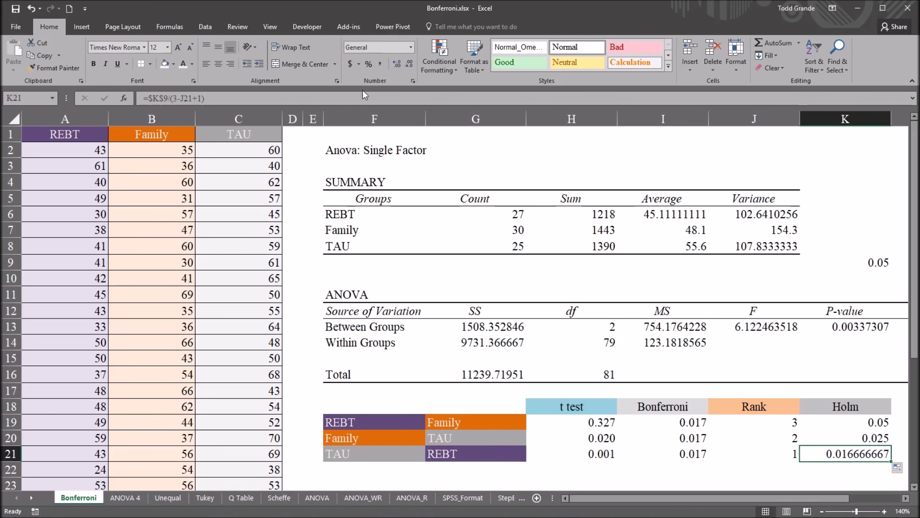
left_click(409, 63)
left_click(408, 63)
left_click(409, 63)
left_click(409, 63)
left_click(409, 64)
left_click(409, 64)
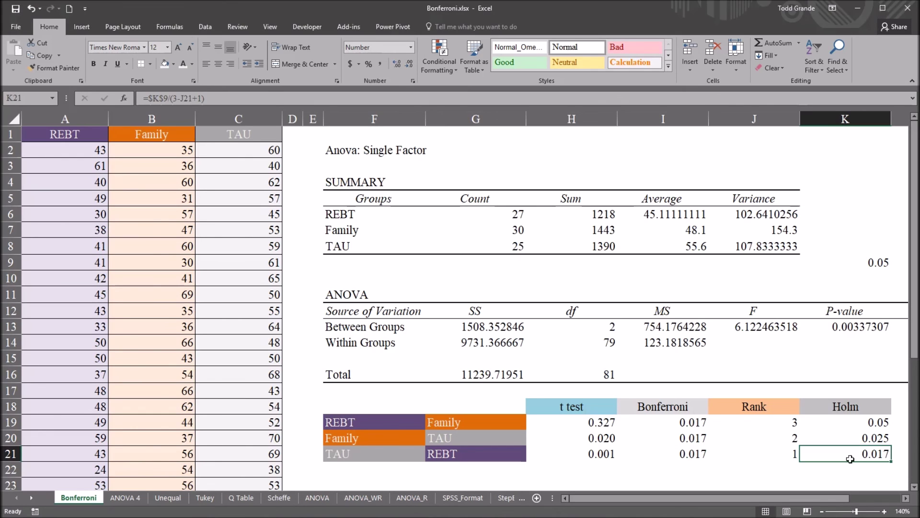
Compare the Bonferroni thresholds in I19 to I21 with the rank-based Holm thresholds in K19 to K21
left_click_drag(832, 430, 836, 452)
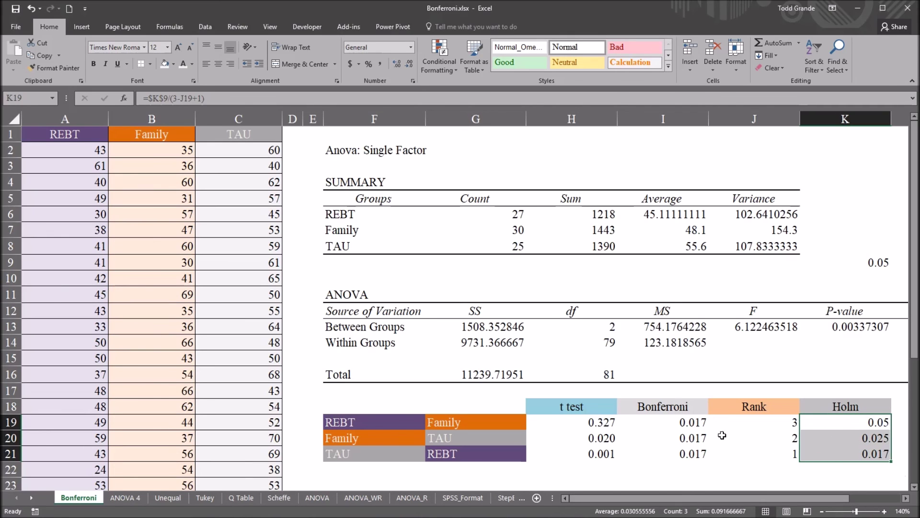
left_click(674, 425)
left_click(671, 437)
left_click(671, 453)
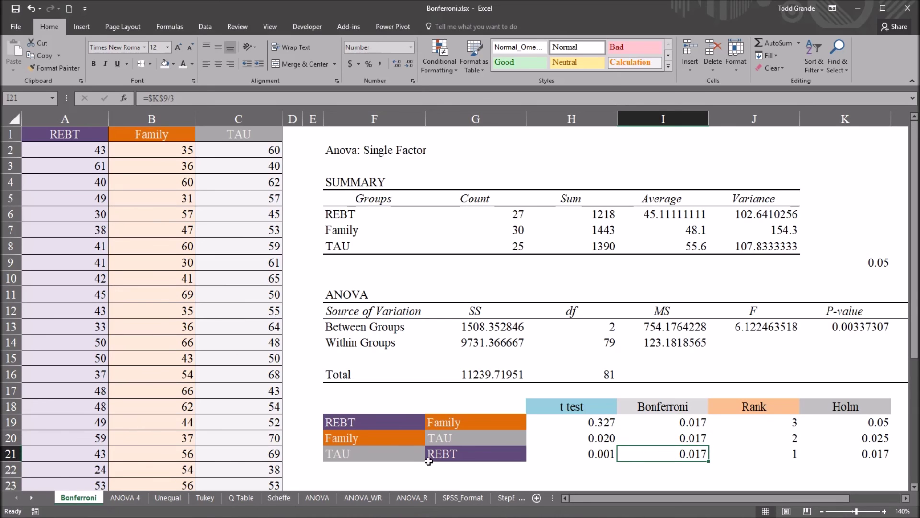
left_click(837, 421)
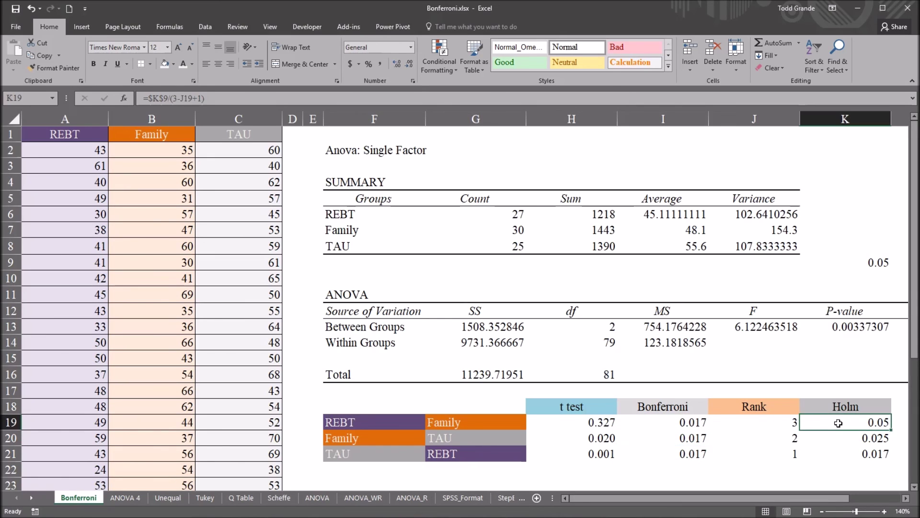
left_click(840, 438)
left_click(848, 454)
key("Up")
key("Up")
Check the REBT–Family p-value against its Holm threshold in K19, and examine the TAU–REBT threshold in K21
left_click_drag(393, 423, 431, 422)
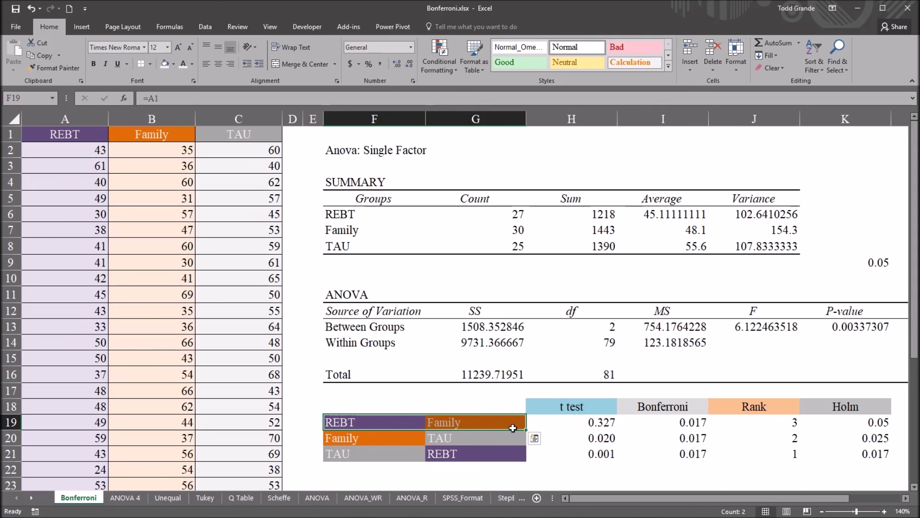
left_click(848, 423)
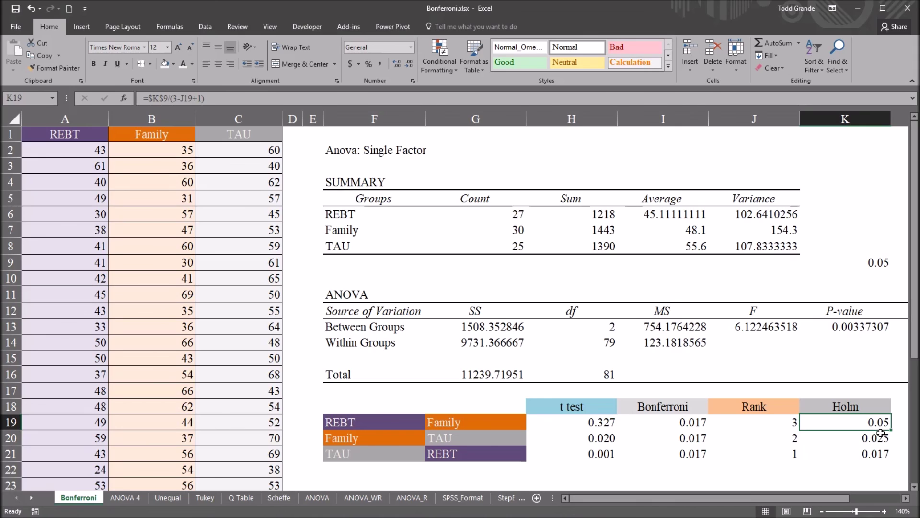
left_click(568, 424)
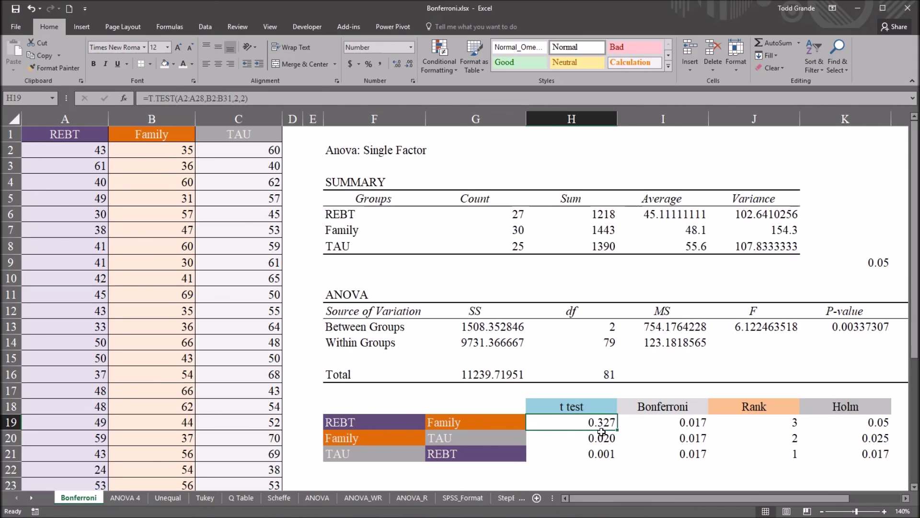
left_click(837, 424)
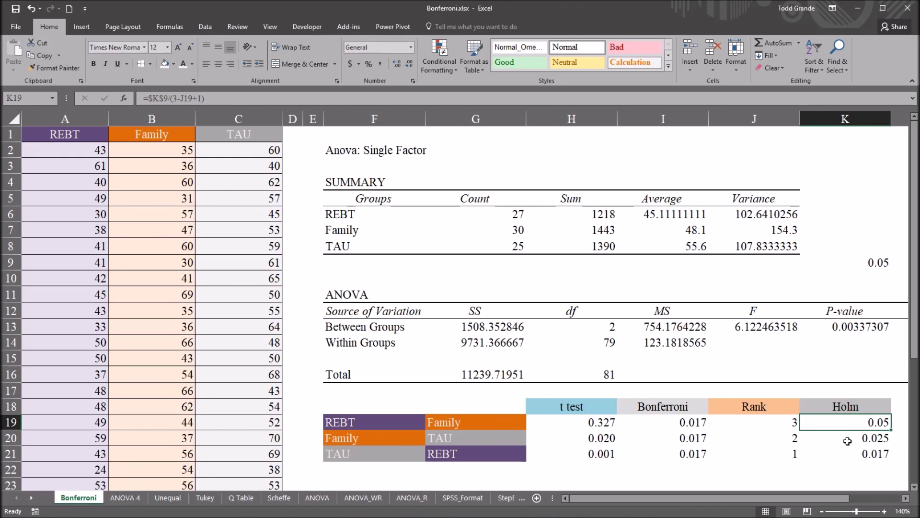
left_click(846, 456)
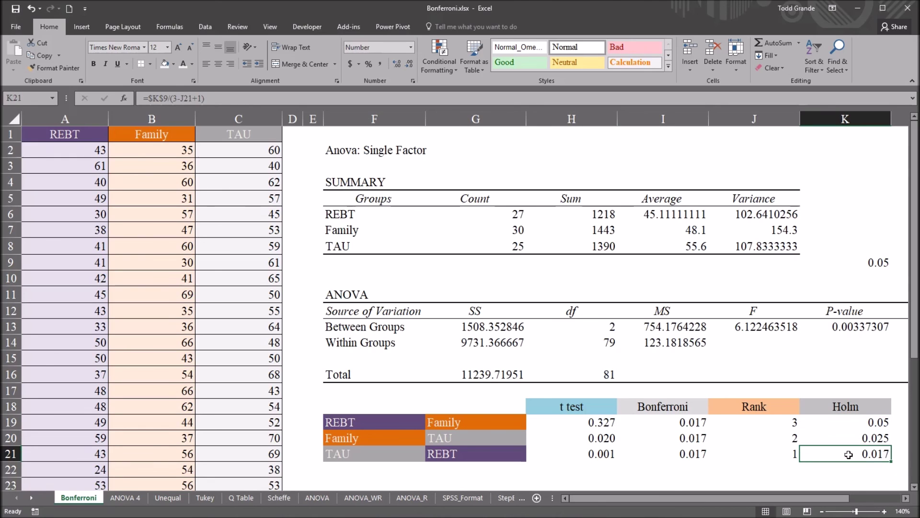
left_click(373, 454)
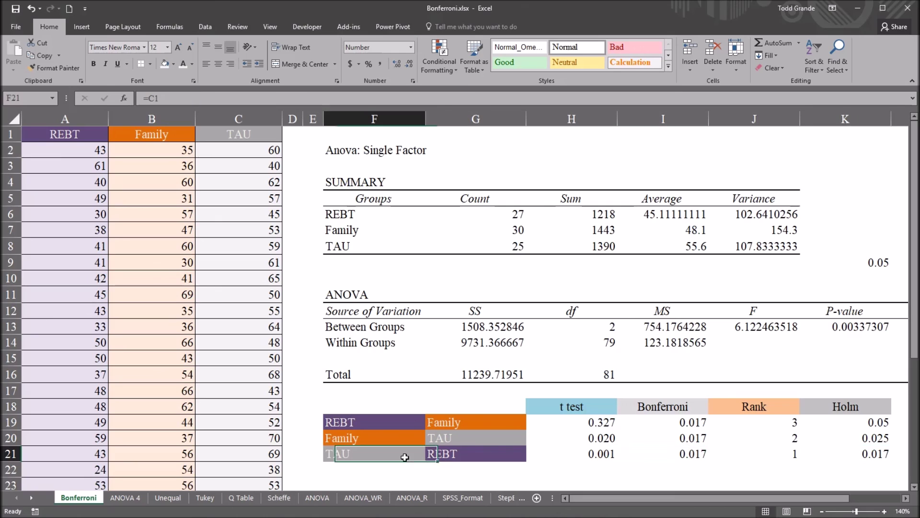
left_click(454, 459)
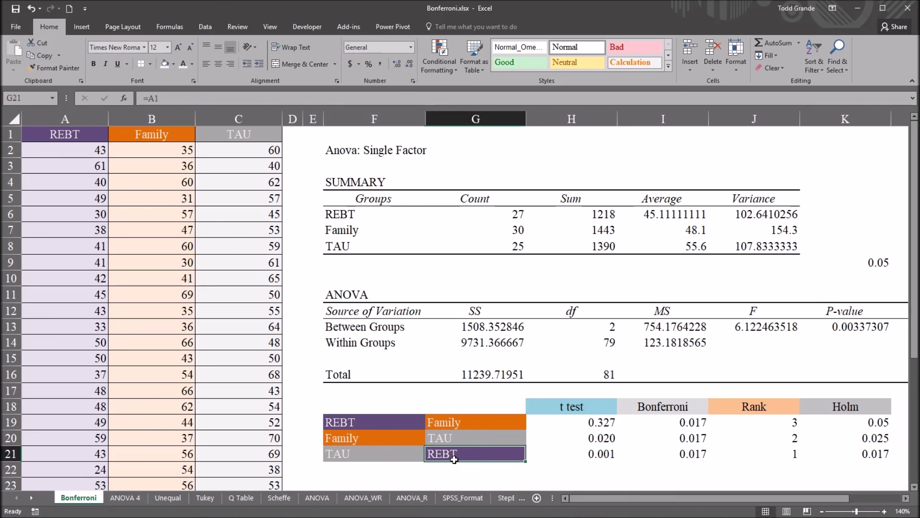
left_click(852, 452)
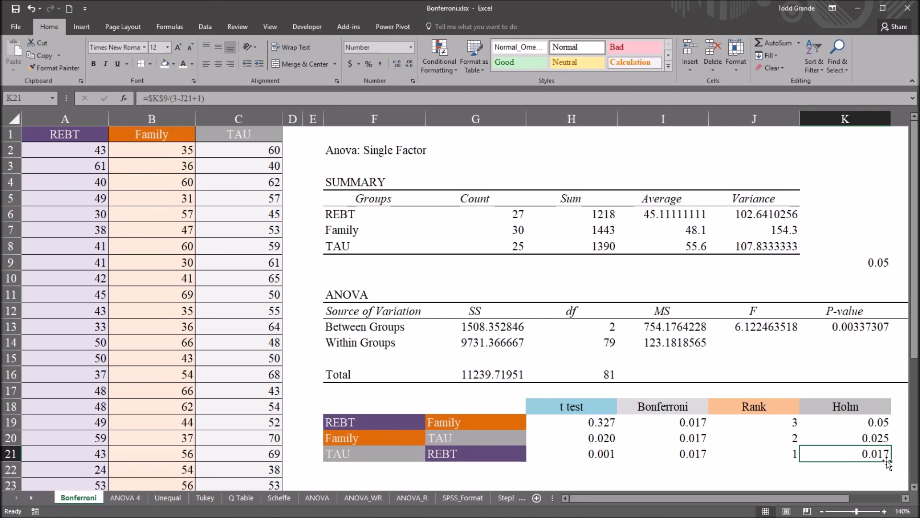
Check the TAU–REBT p-value in H21 against its Bonferroni threshold in I21
left_click(672, 455)
left_click(599, 458)
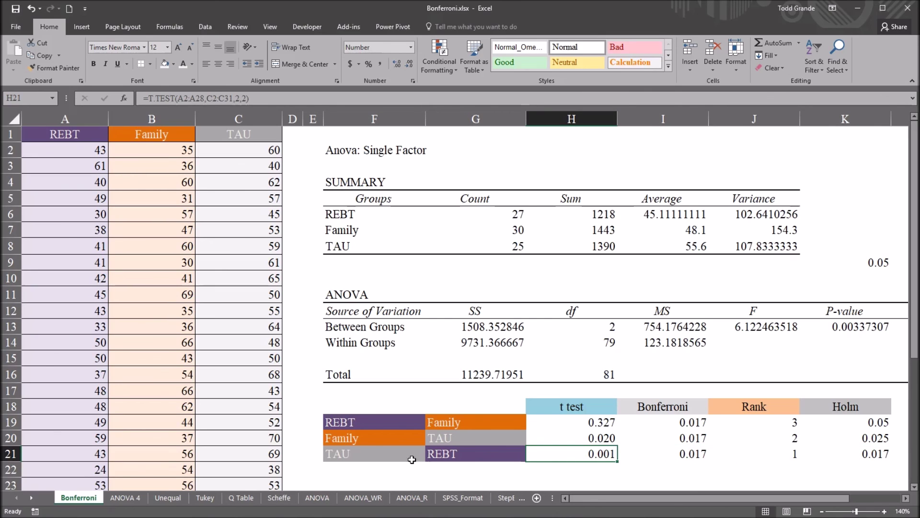
left_click_drag(410, 456, 508, 456)
left_click(604, 457)
Compare the Family–TAU p-value in H20 with its Bonferroni threshold in I20
left_click_drag(396, 438, 452, 438)
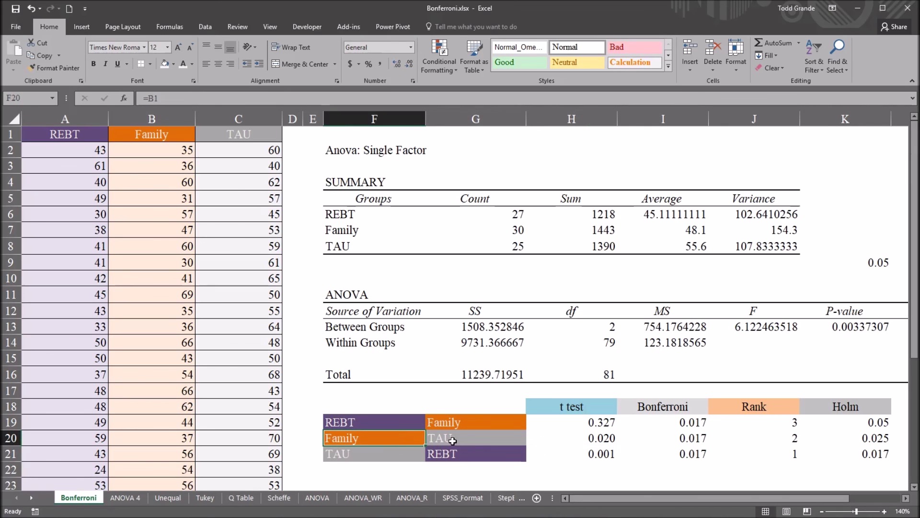
left_click(453, 438)
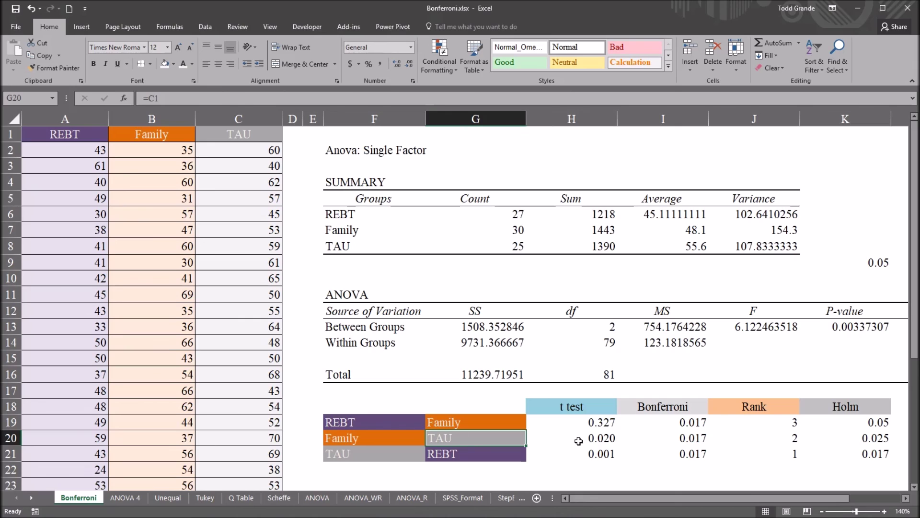
left_click(578, 441)
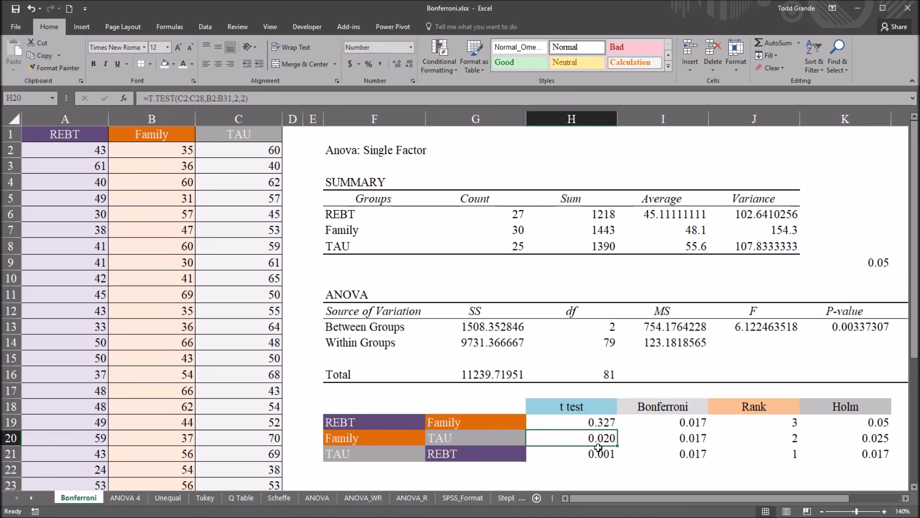
left_click(680, 437)
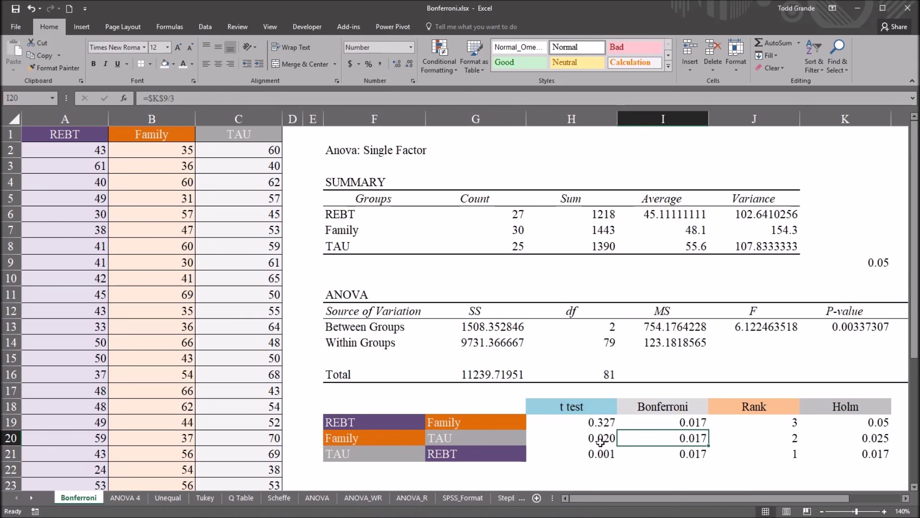
left_click_drag(601, 441, 626, 440)
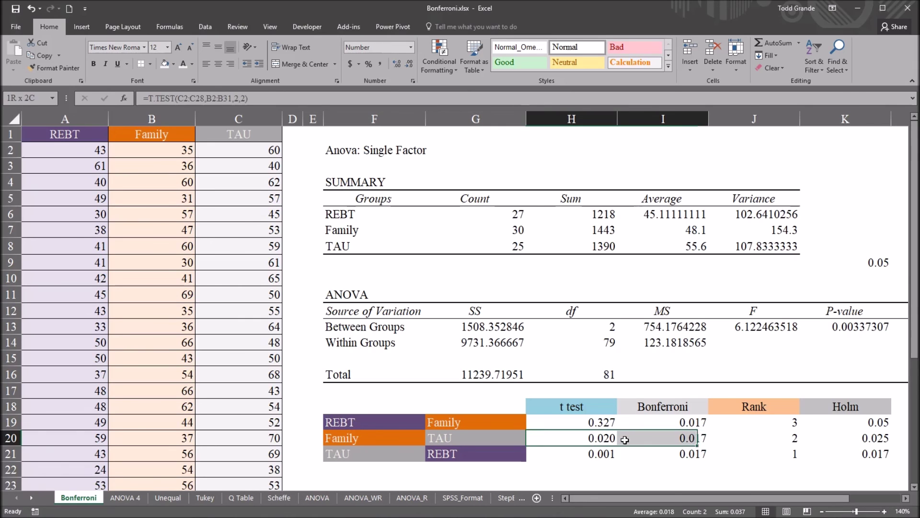
Compare the Family–TAU p-value in H20 with its Holm threshold in K20
left_click(851, 440)
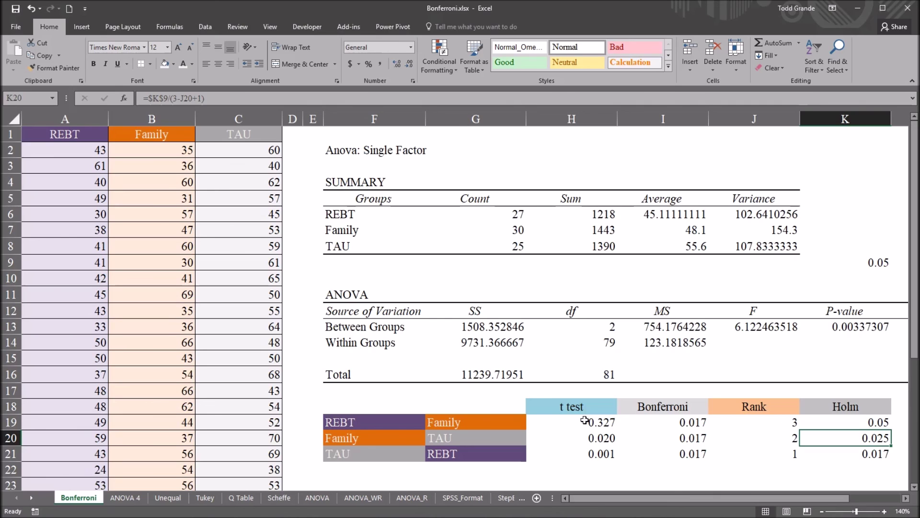
left_click(539, 438)
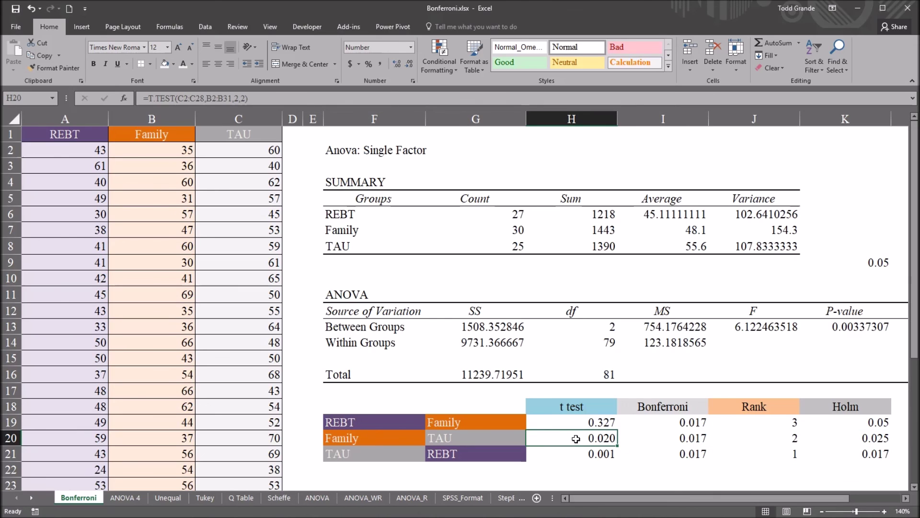
left_click(837, 438)
left_click(590, 440)
left_click_drag(400, 439, 438, 438)
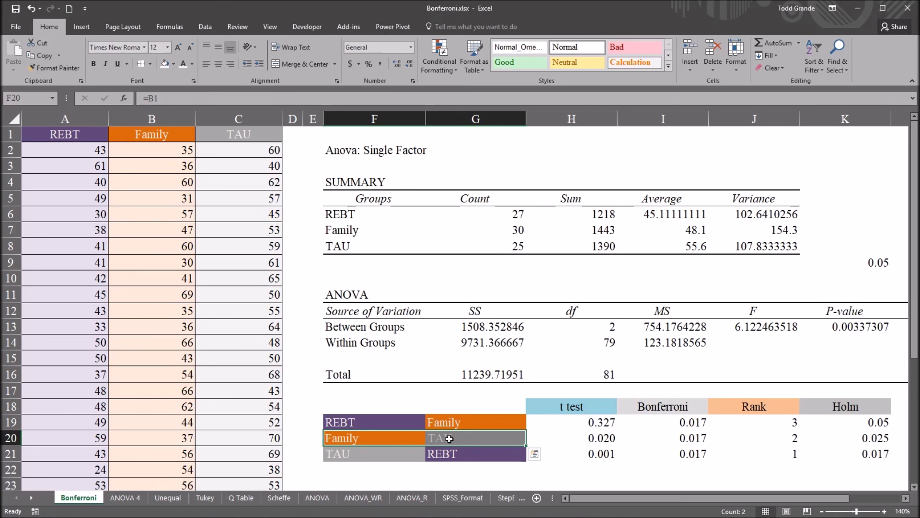
left_click(549, 440)
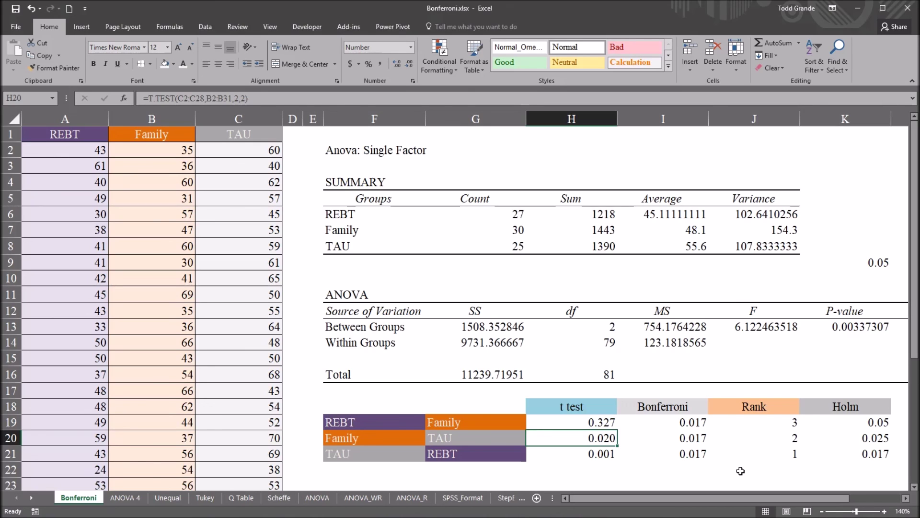
Review the Holm column K18 to K21 against the Bonferroni column I18 to I21, finishing on the empty cell K22
left_click(830, 408)
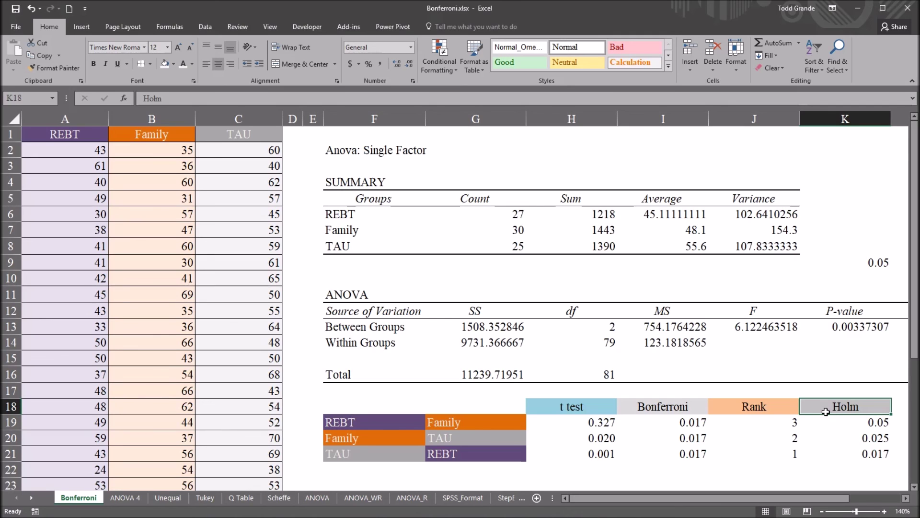
left_click_drag(826, 412, 827, 451)
left_click(642, 406)
left_click_drag(643, 405, 650, 449)
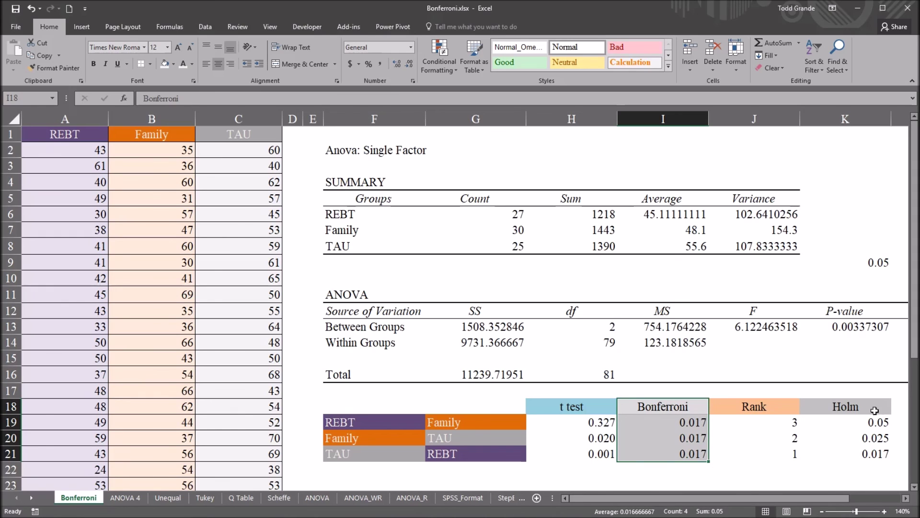
left_click(837, 406)
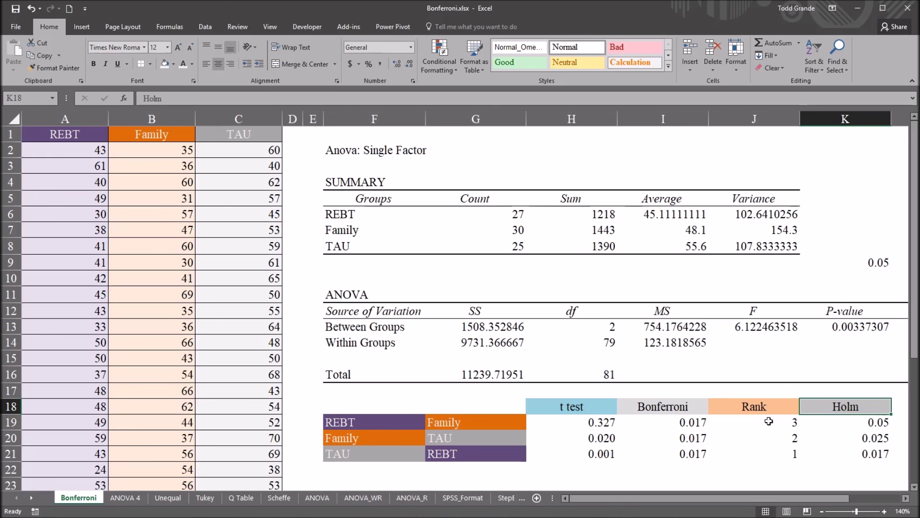
left_click(841, 469)
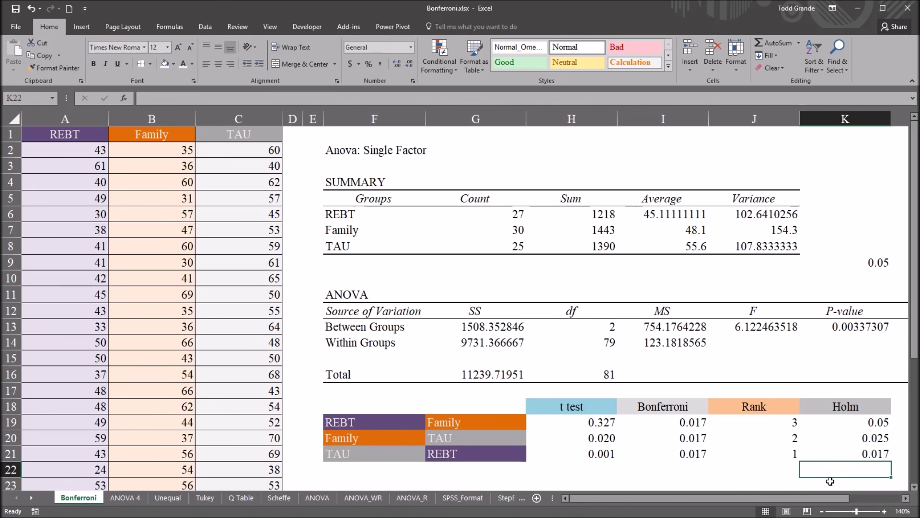